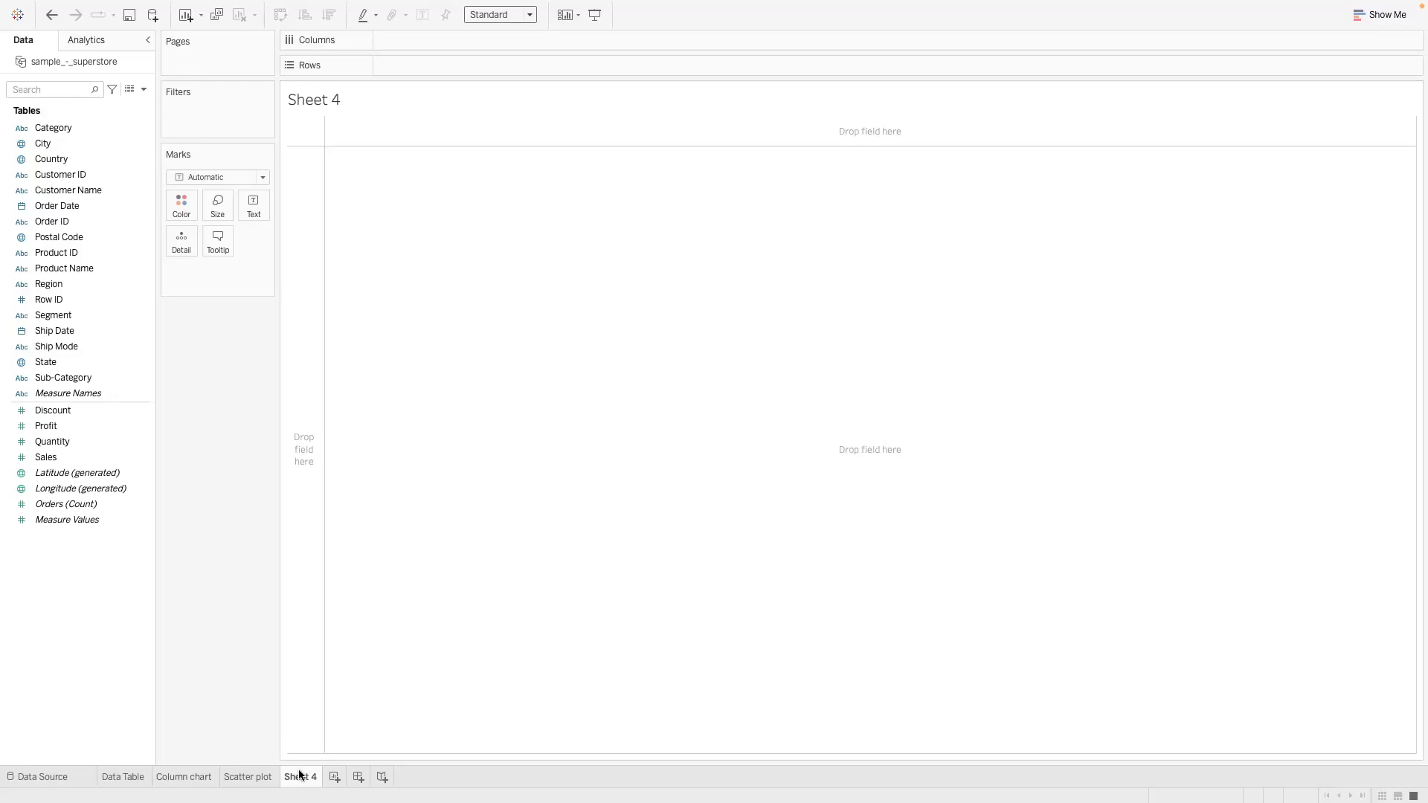
# Rename the sheet as "Line chart" and plot Sales in the rows against Order Date by year in the columns.
pyautogui.write('Line chart')
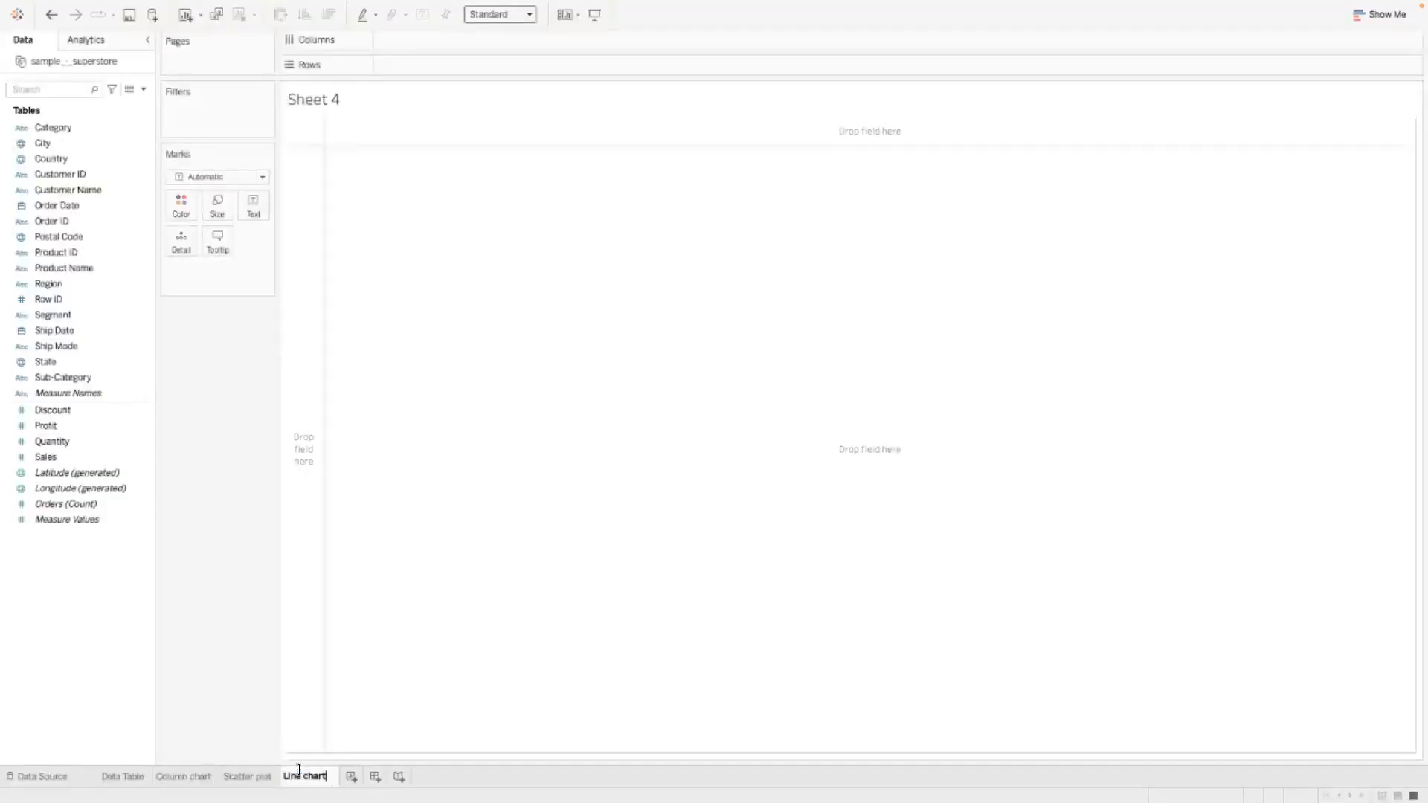
pyautogui.press('Return')
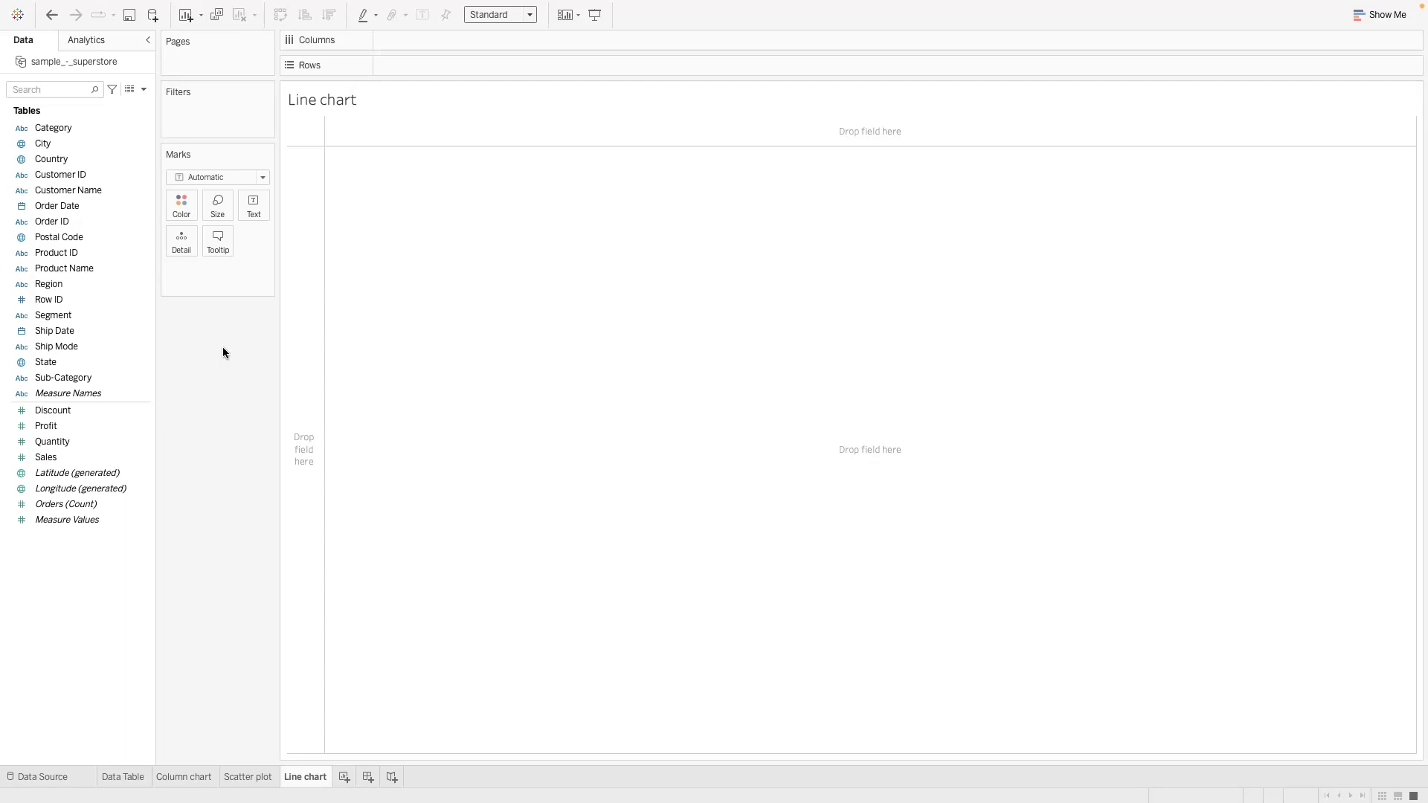
pyautogui.moveTo(60, 206); pyautogui.dragTo(404, 31)
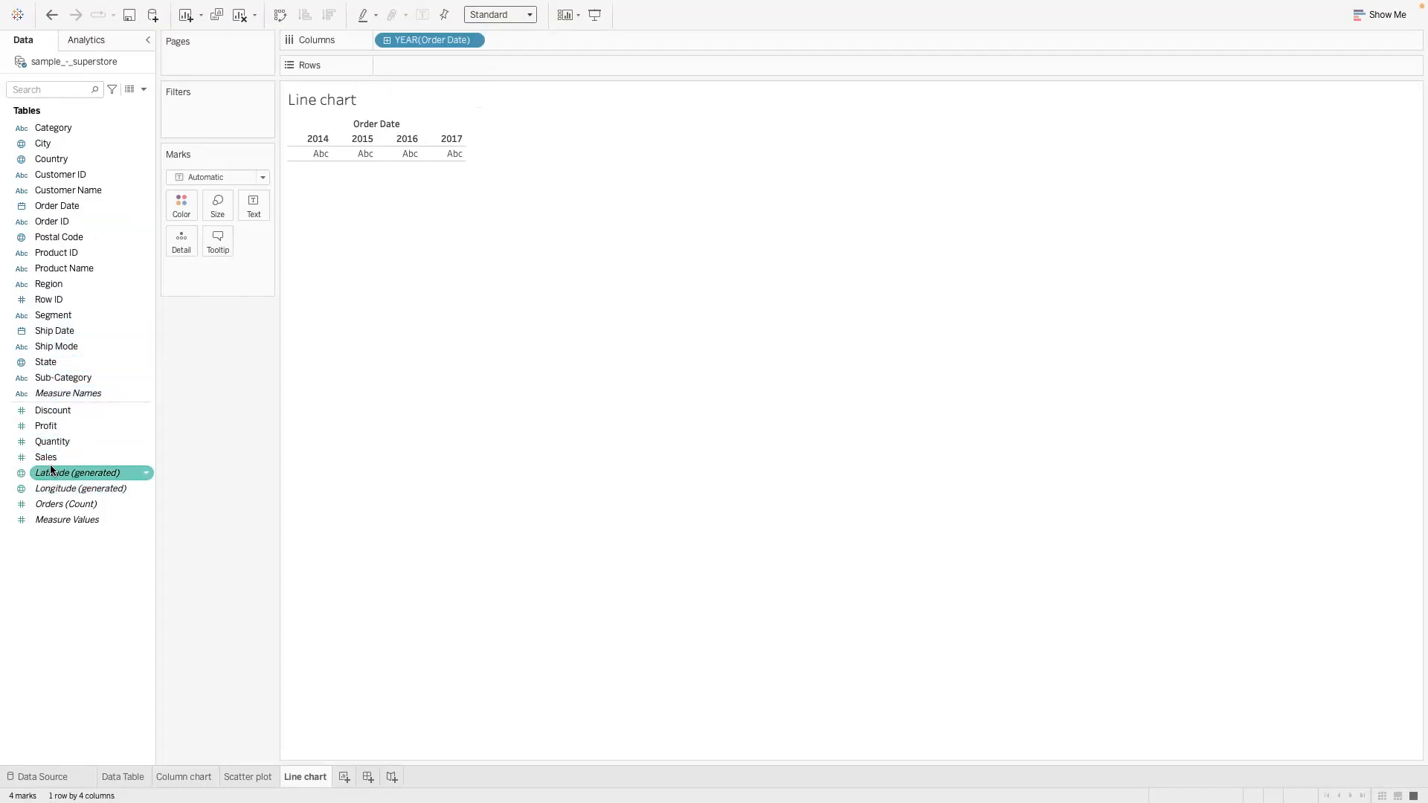
pyautogui.moveTo(104, 455); pyautogui.dragTo(421, 65)
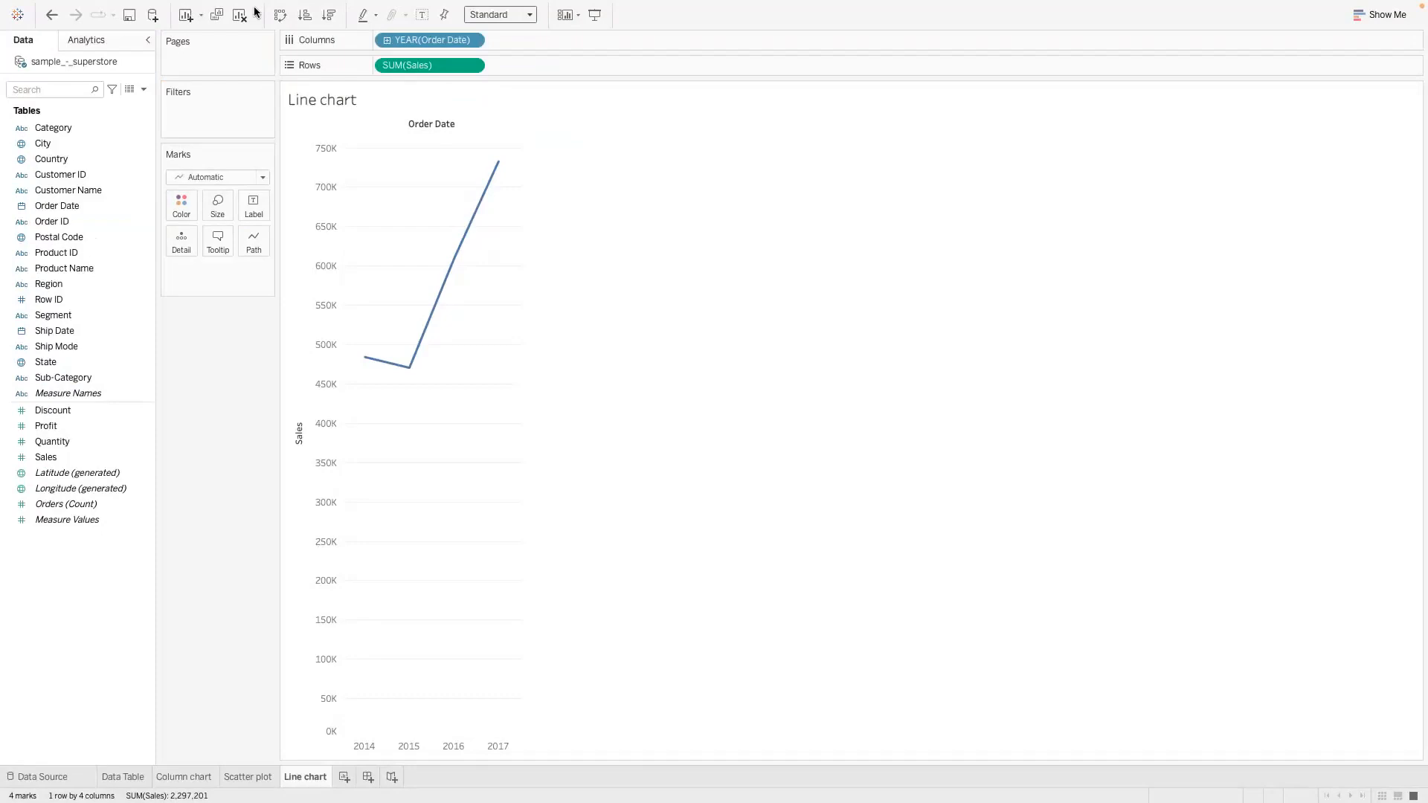
# Try the discrete Month level for Order Date in the columns, and settle on the continuous Month level (May 2015).
pyautogui.click(471, 40)
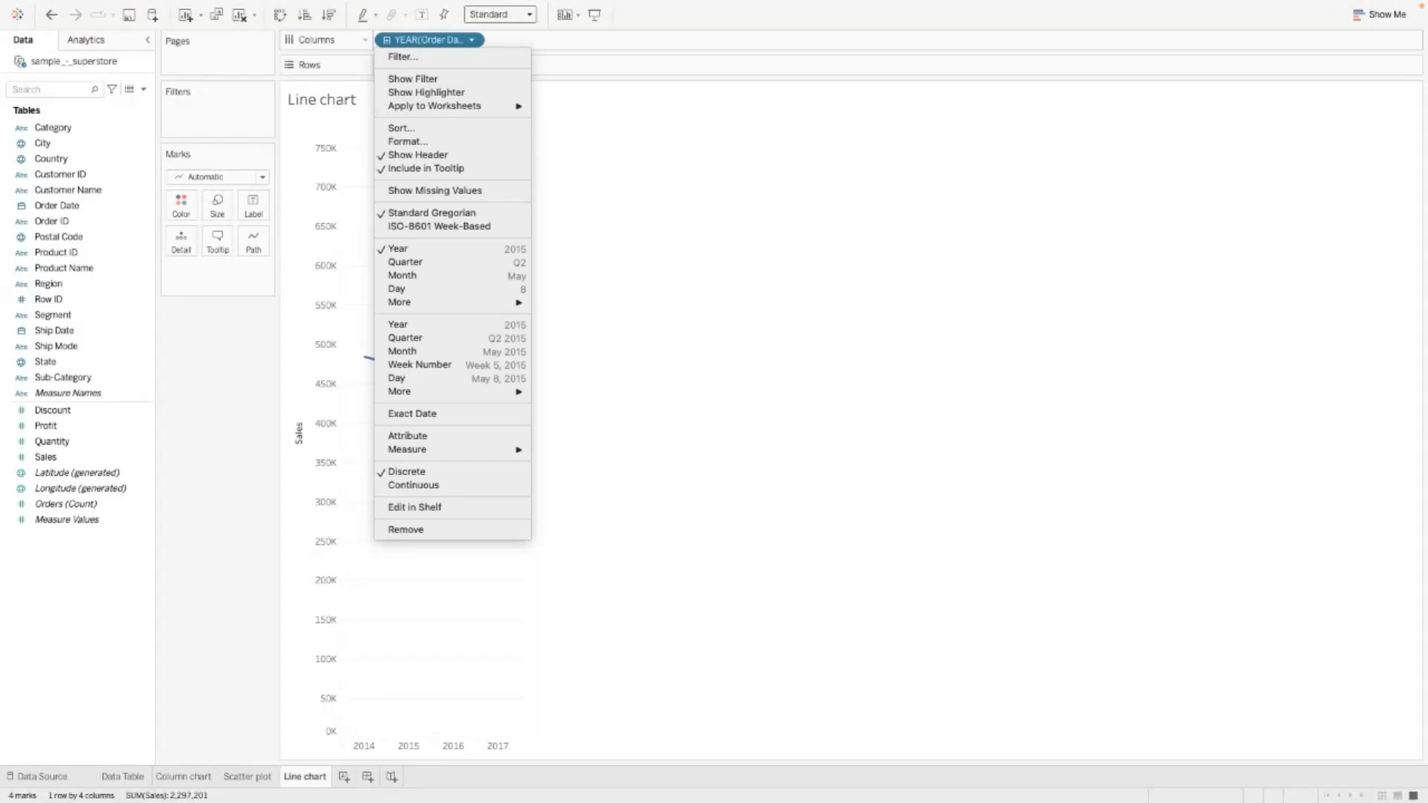
pyautogui.press('Escape')
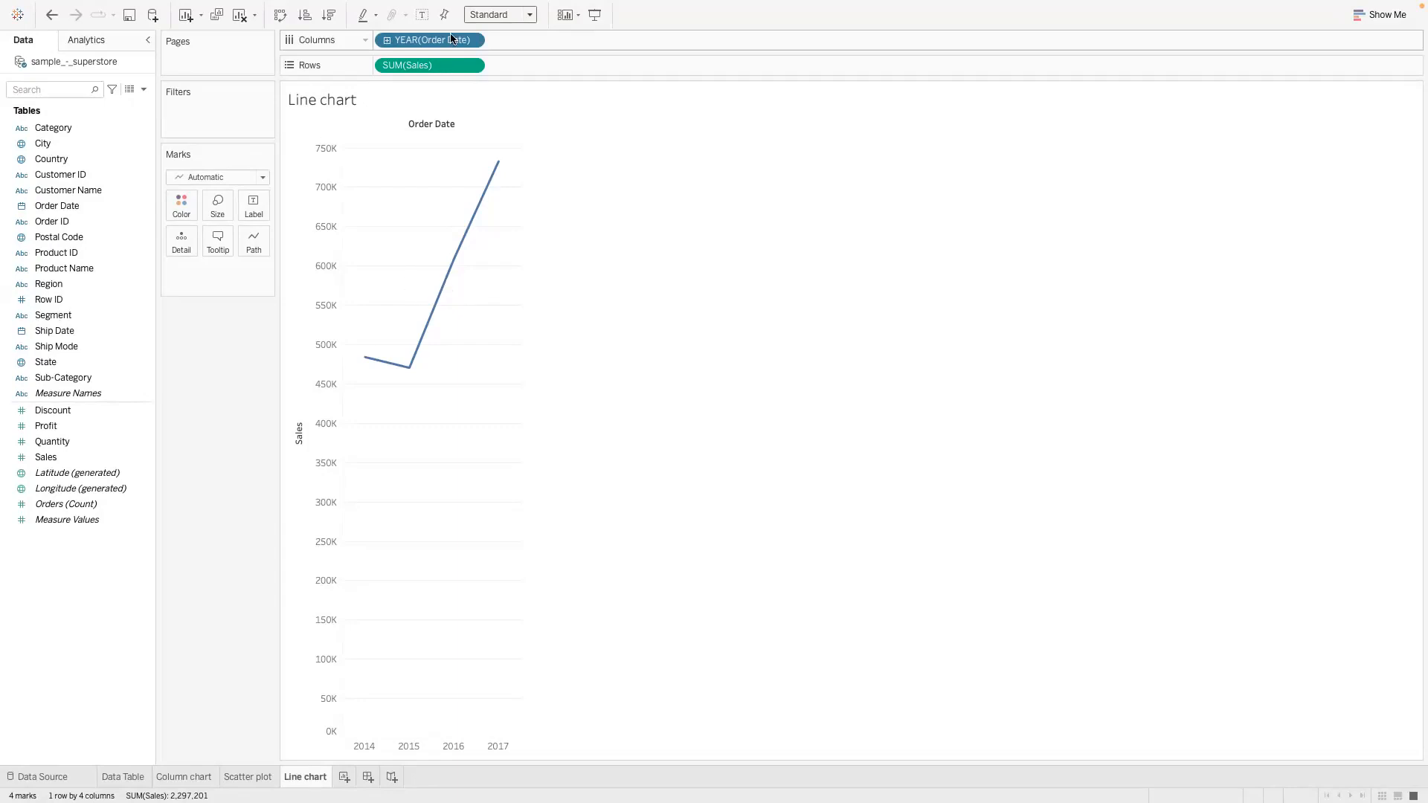
pyautogui.click(472, 40)
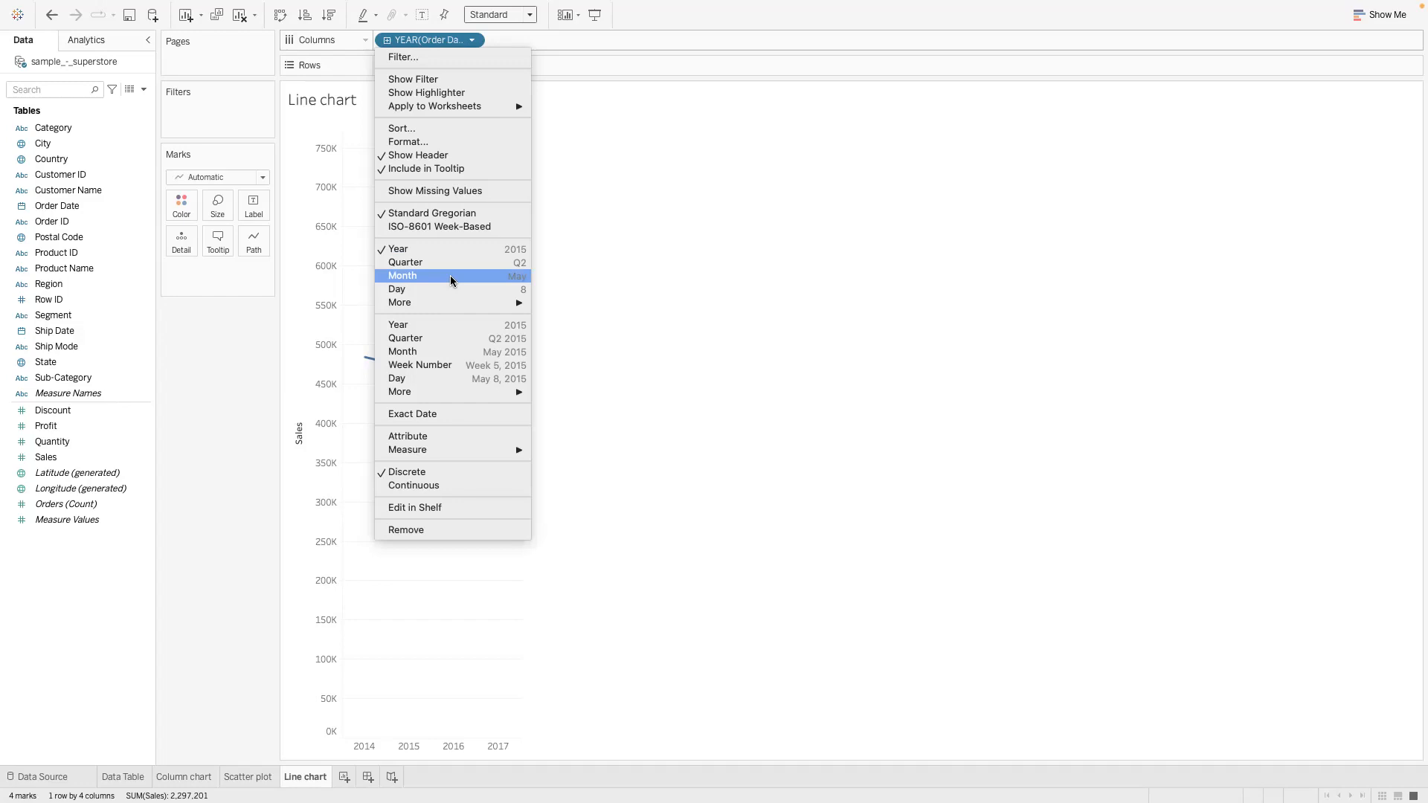
pyautogui.click(450, 276)
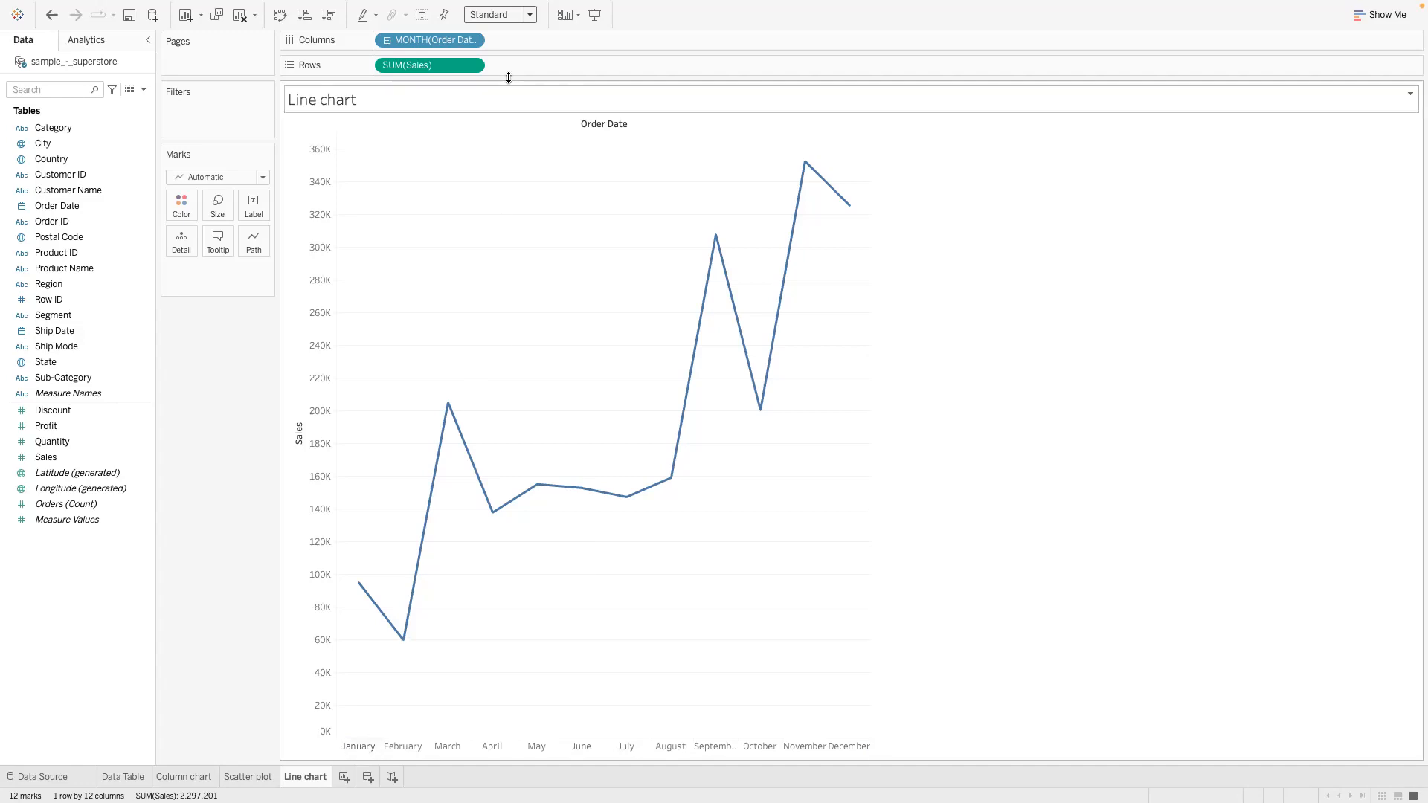
pyautogui.click(472, 41)
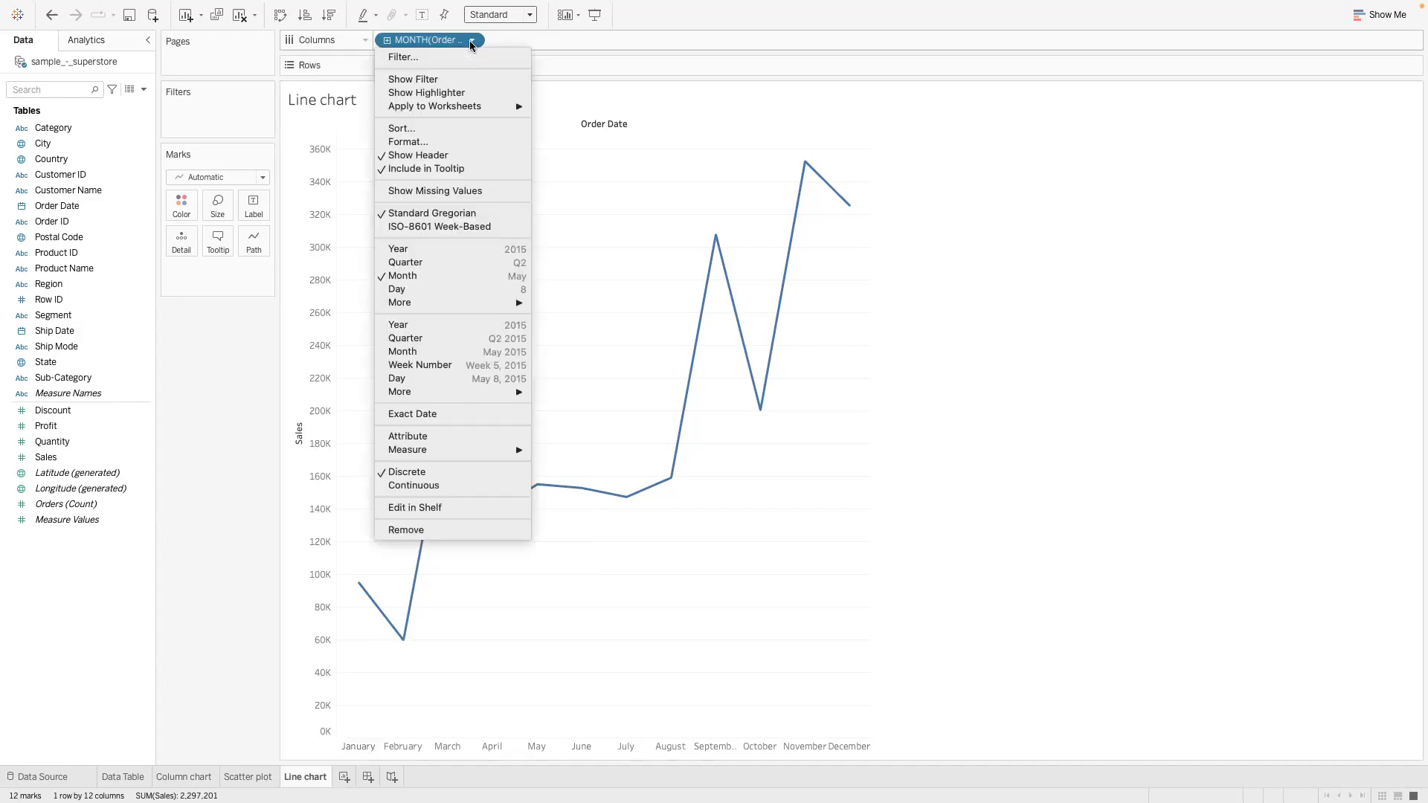
pyautogui.click(459, 351)
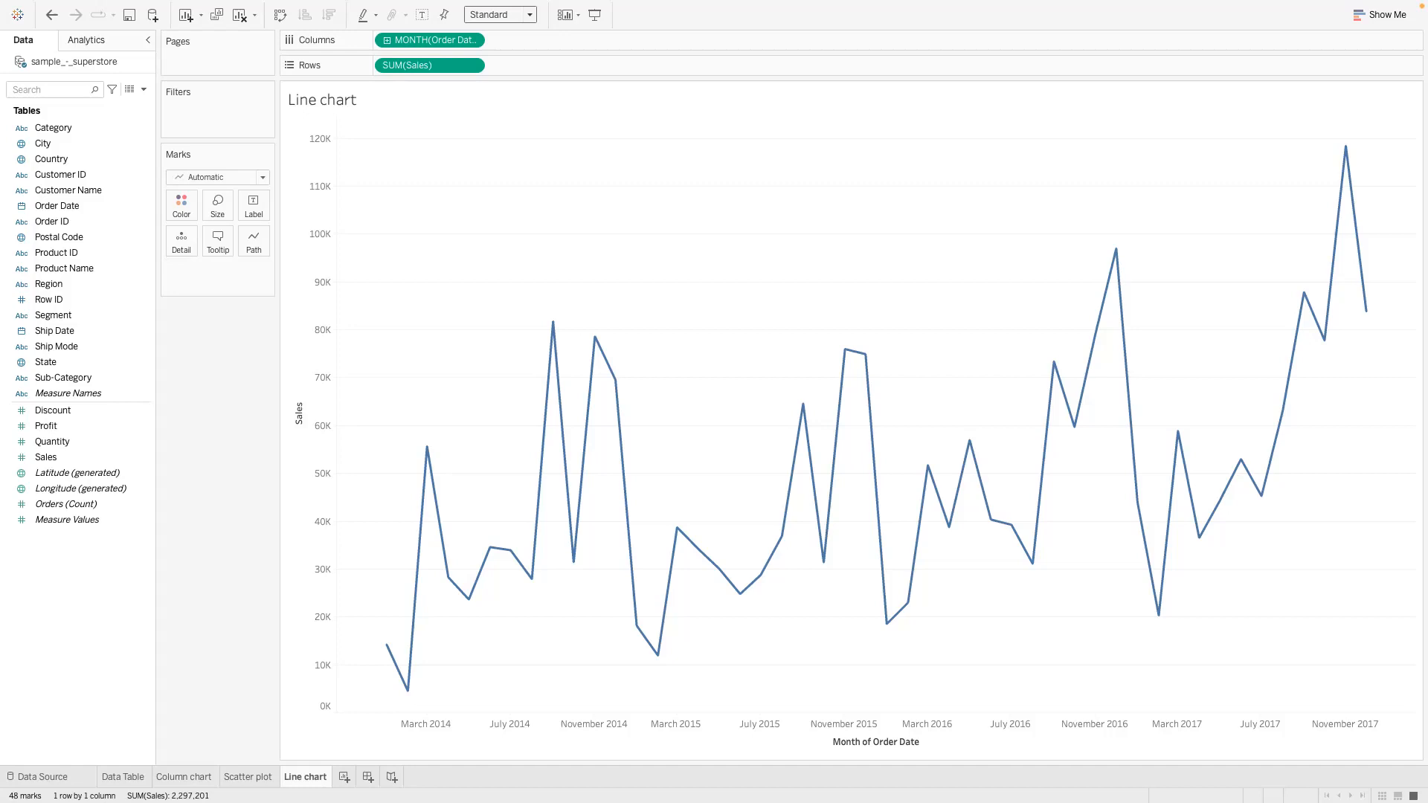
# Set the title of the date axis to "Order Month".
pyautogui.doubleClick(862, 742)
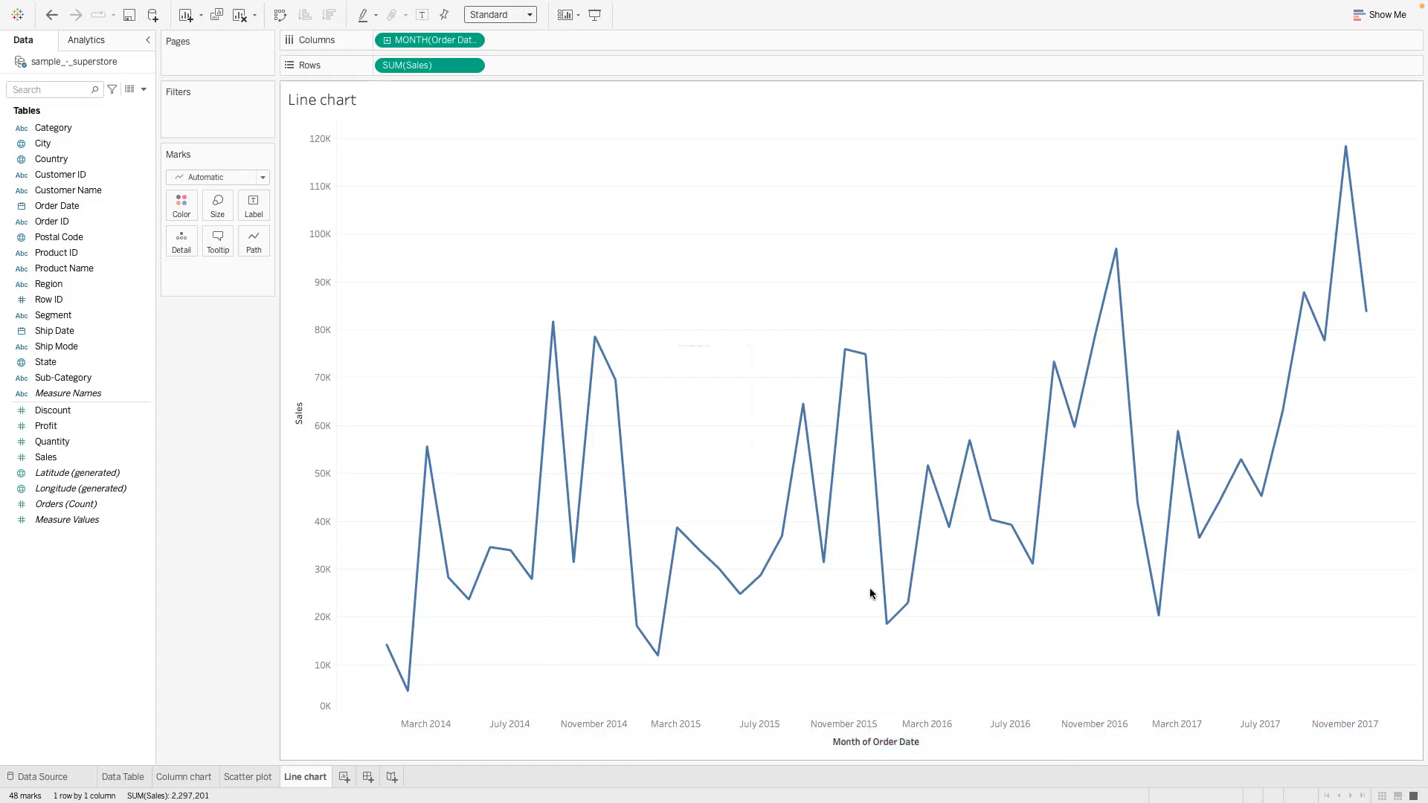
pyautogui.moveTo(768, 532); pyautogui.dragTo(585, 534)
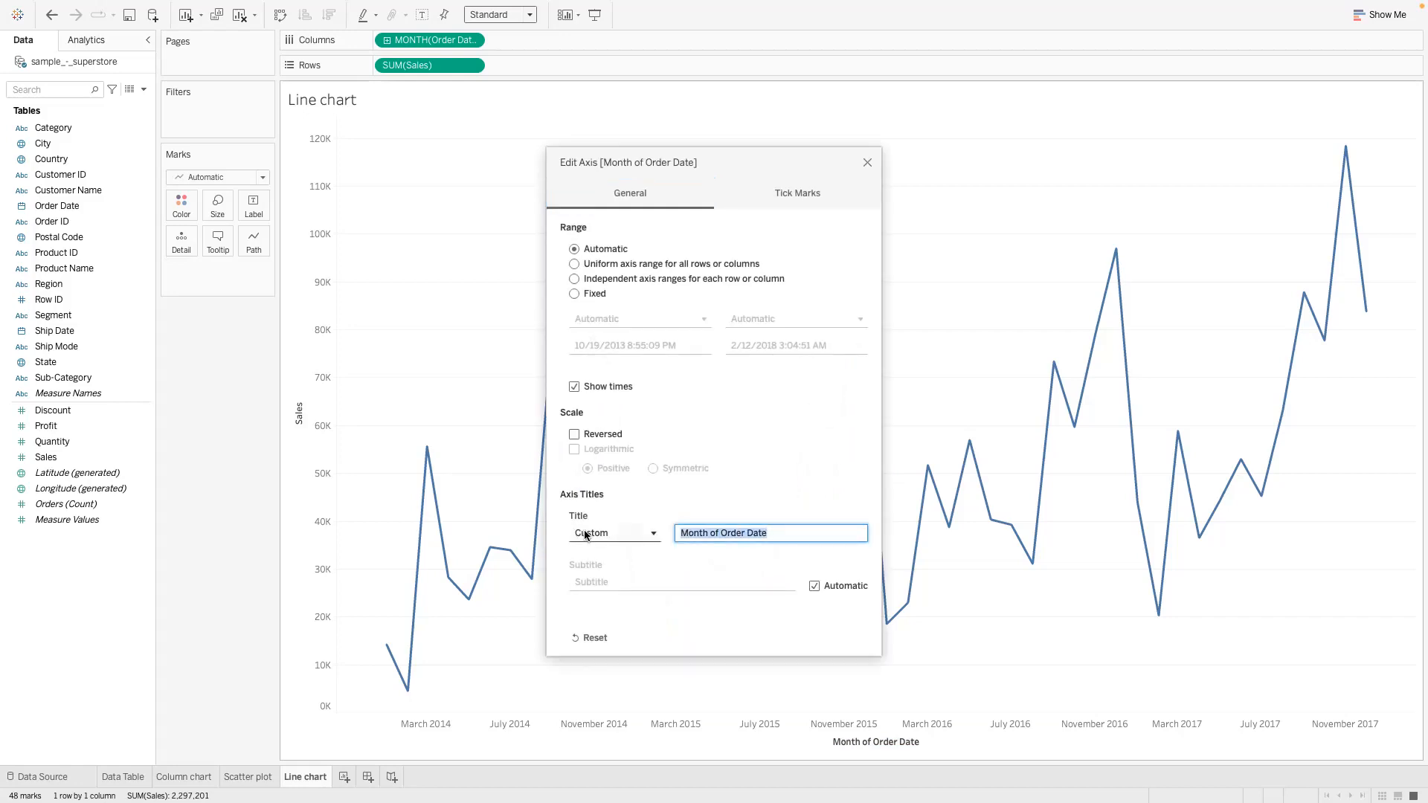
pyautogui.write('Order Month')
pyautogui.click(866, 163)
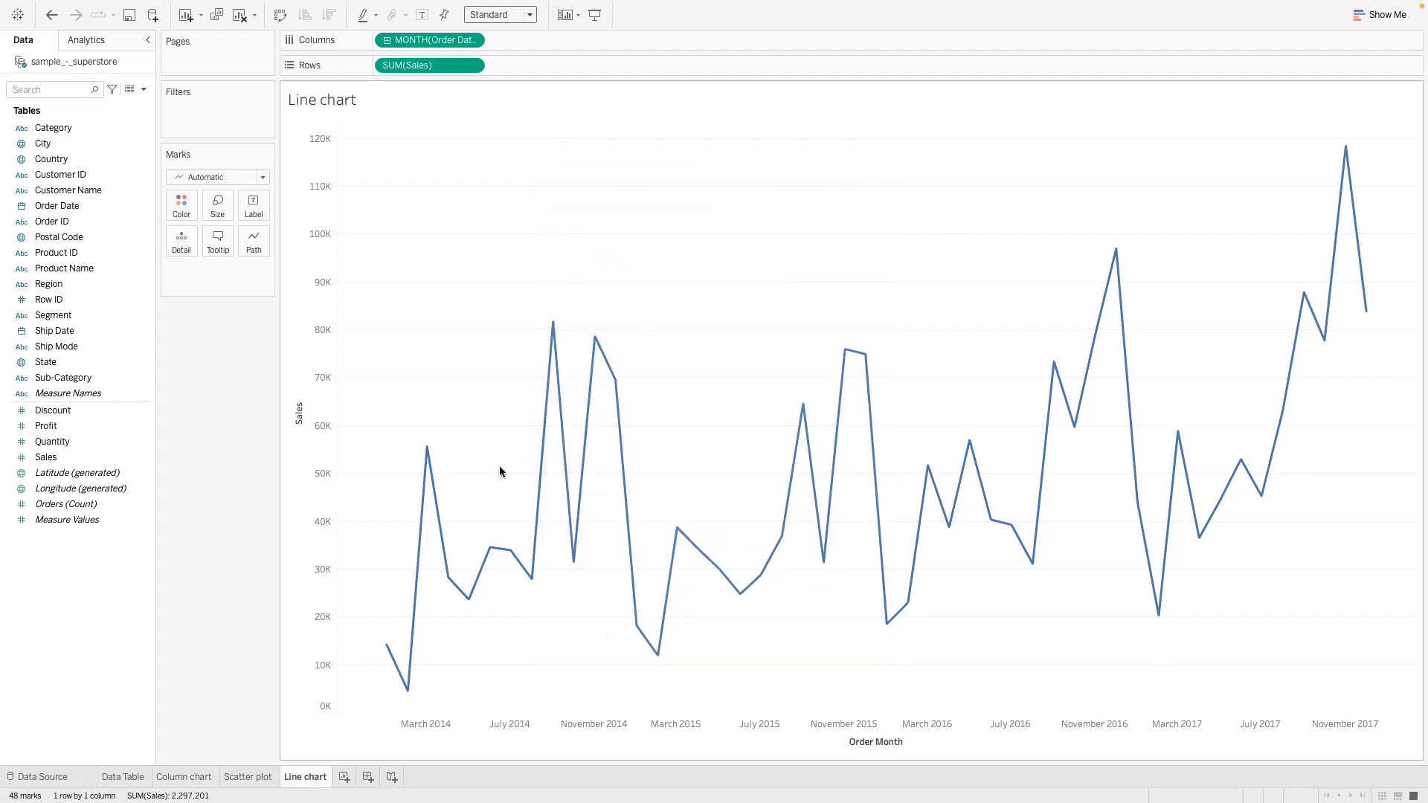
# Format the Sales axis numbers as custom currency with 0 decimal places and display units in Thousands (K).
pyautogui.rightClick(319, 383)
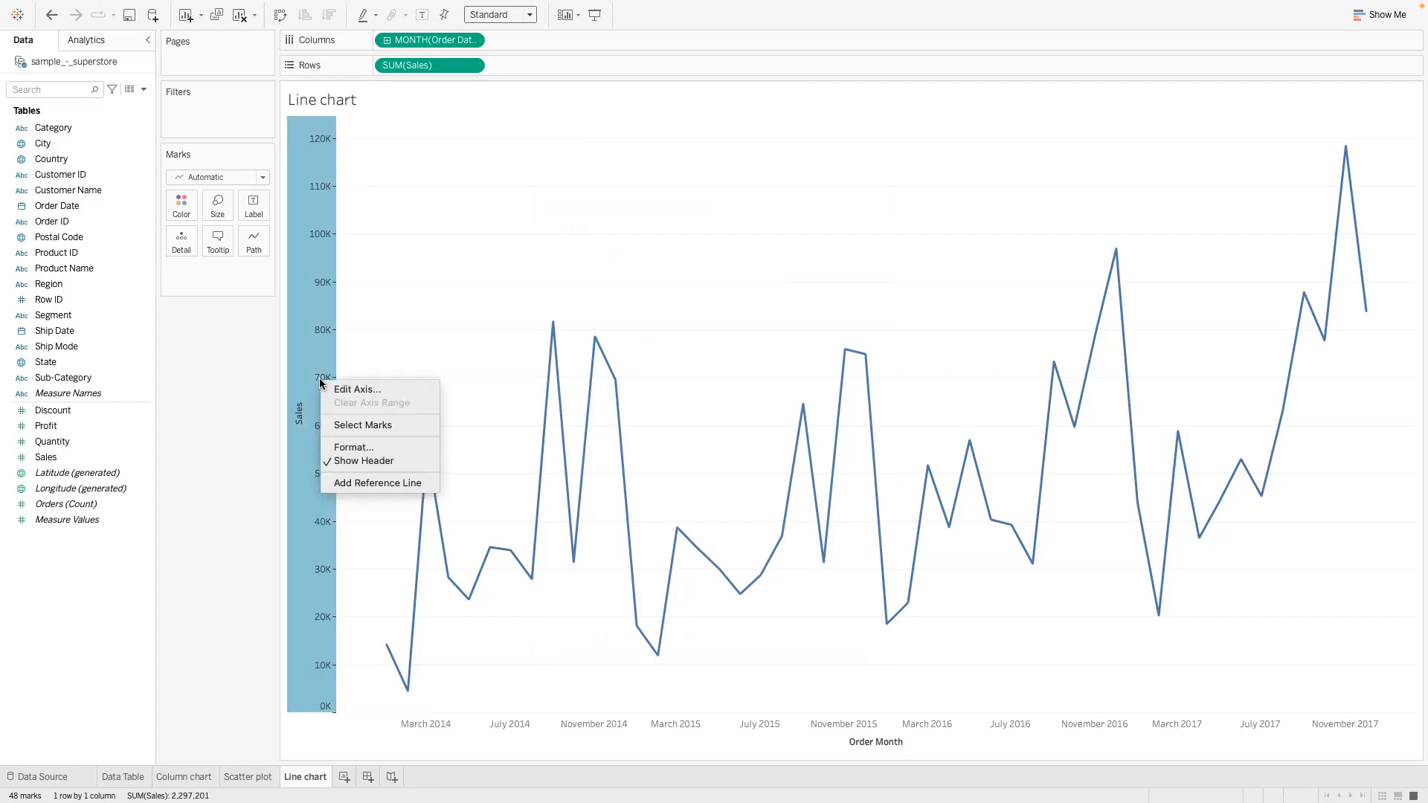
pyautogui.click(343, 449)
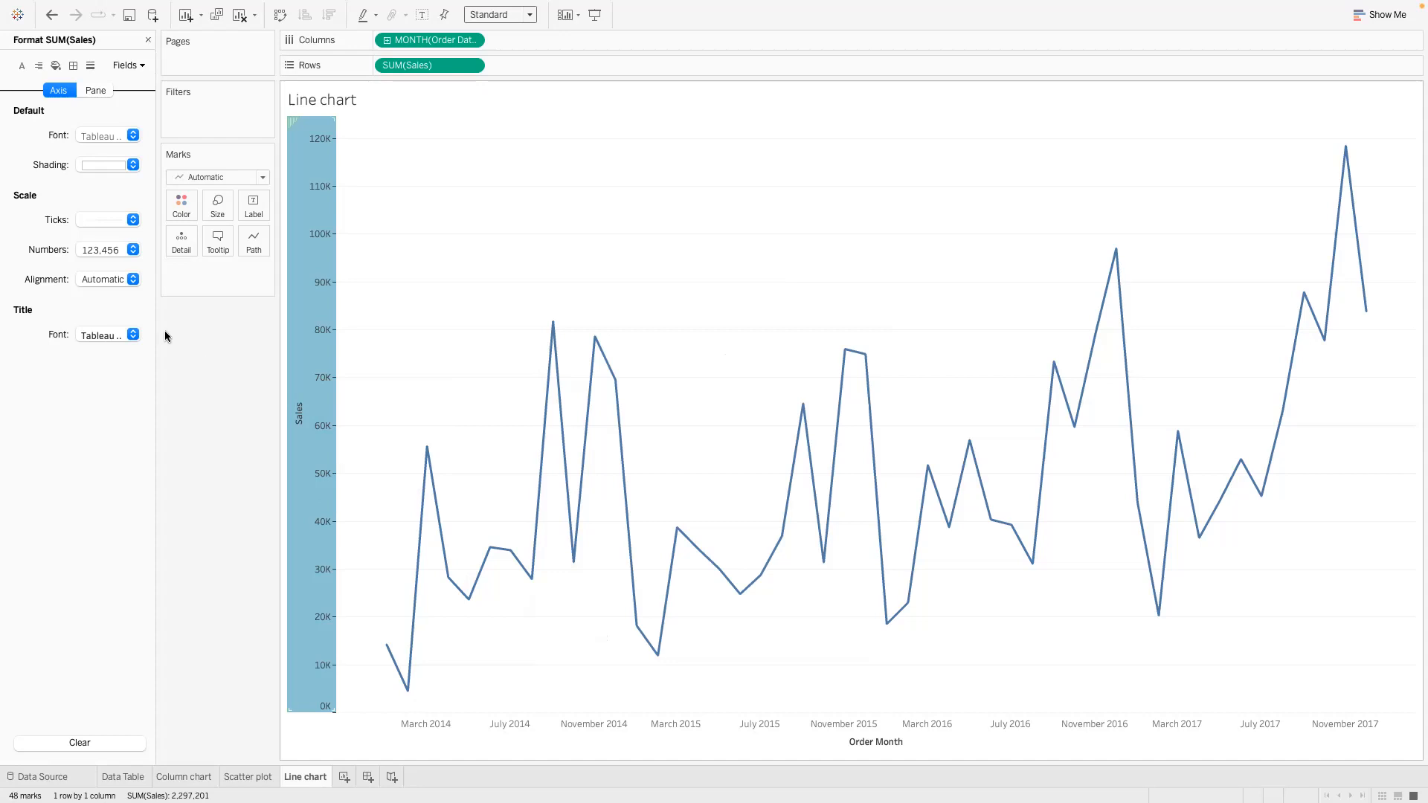
pyautogui.click(129, 250)
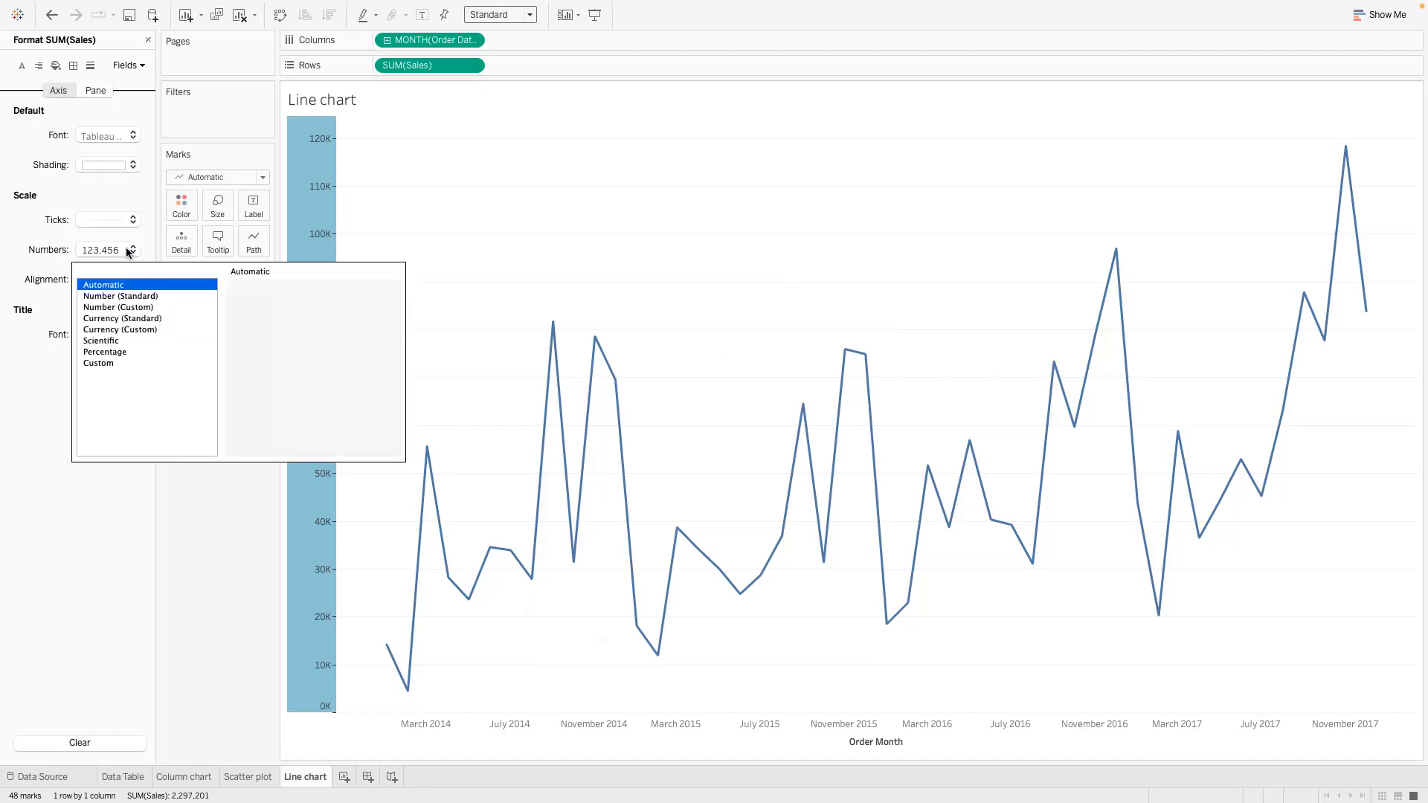
pyautogui.click(120, 330)
pyautogui.click(275, 311)
pyautogui.click(275, 311)
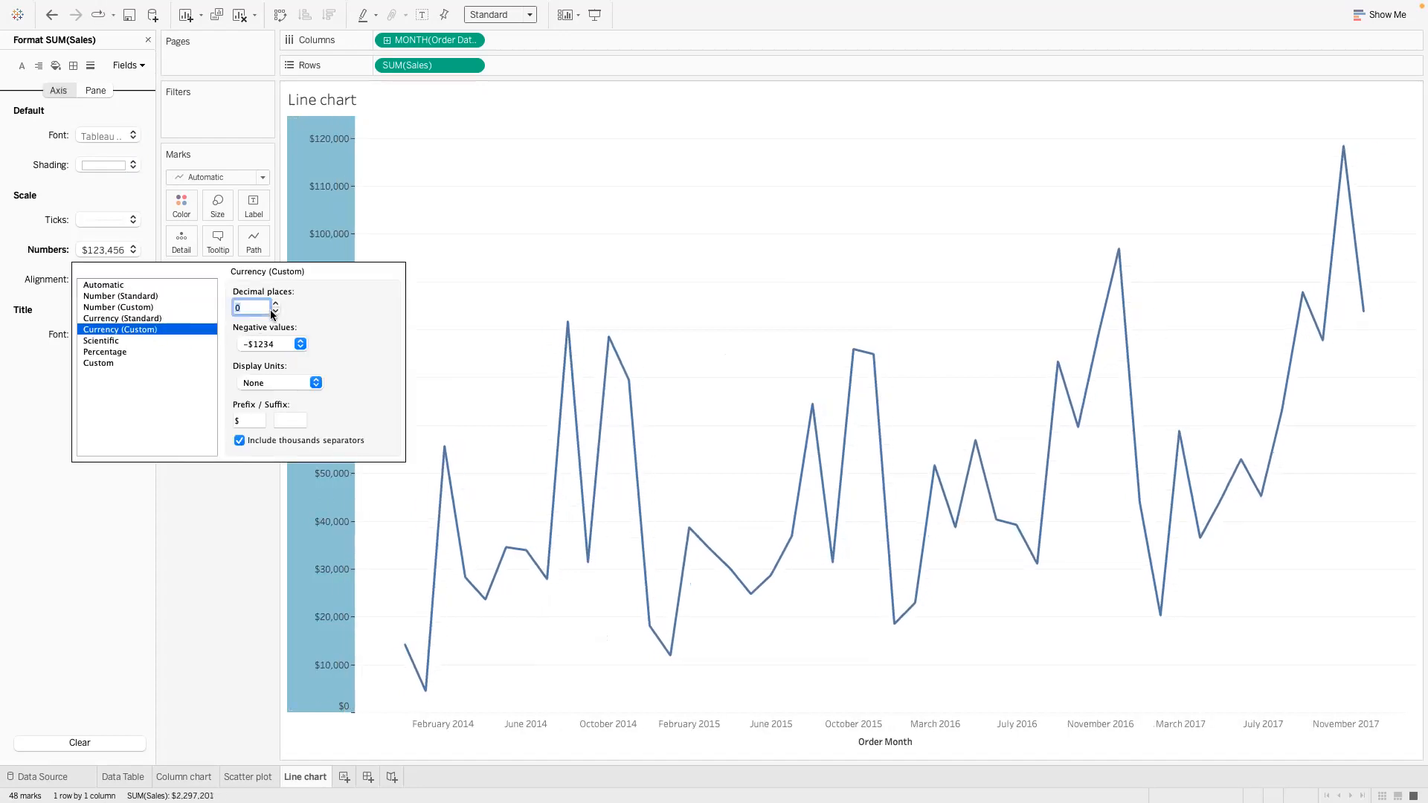
pyautogui.click(314, 383)
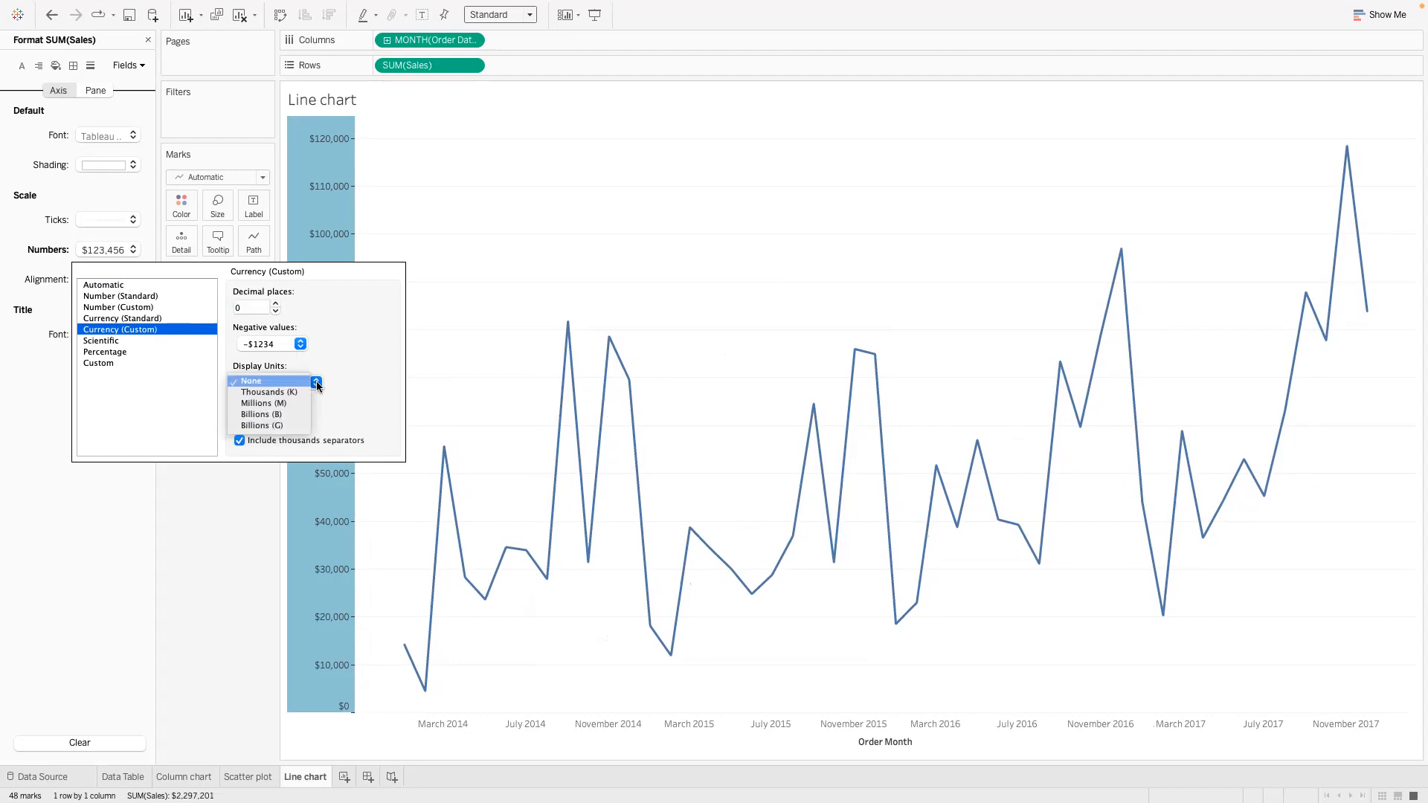
pyautogui.click(306, 392)
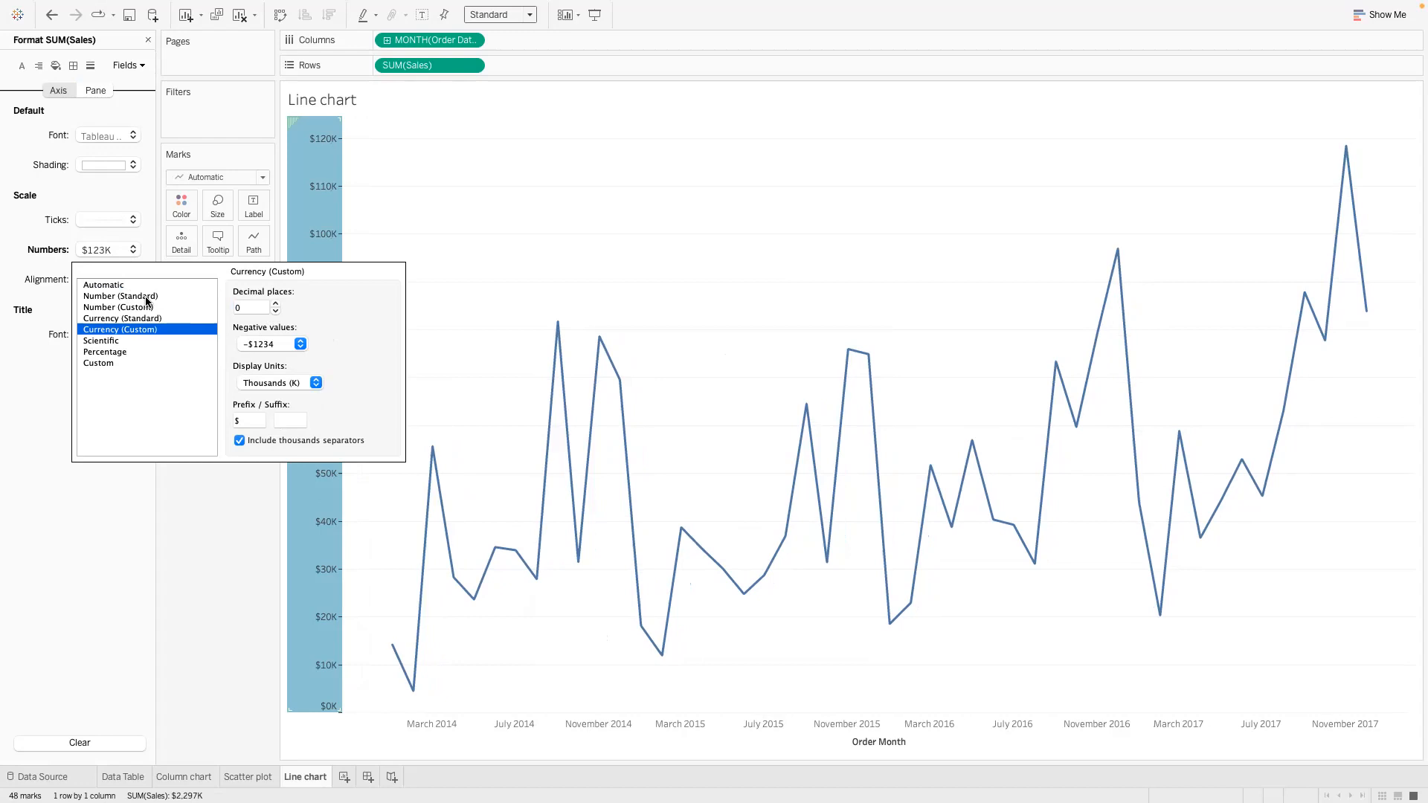
pyautogui.click(208, 571)
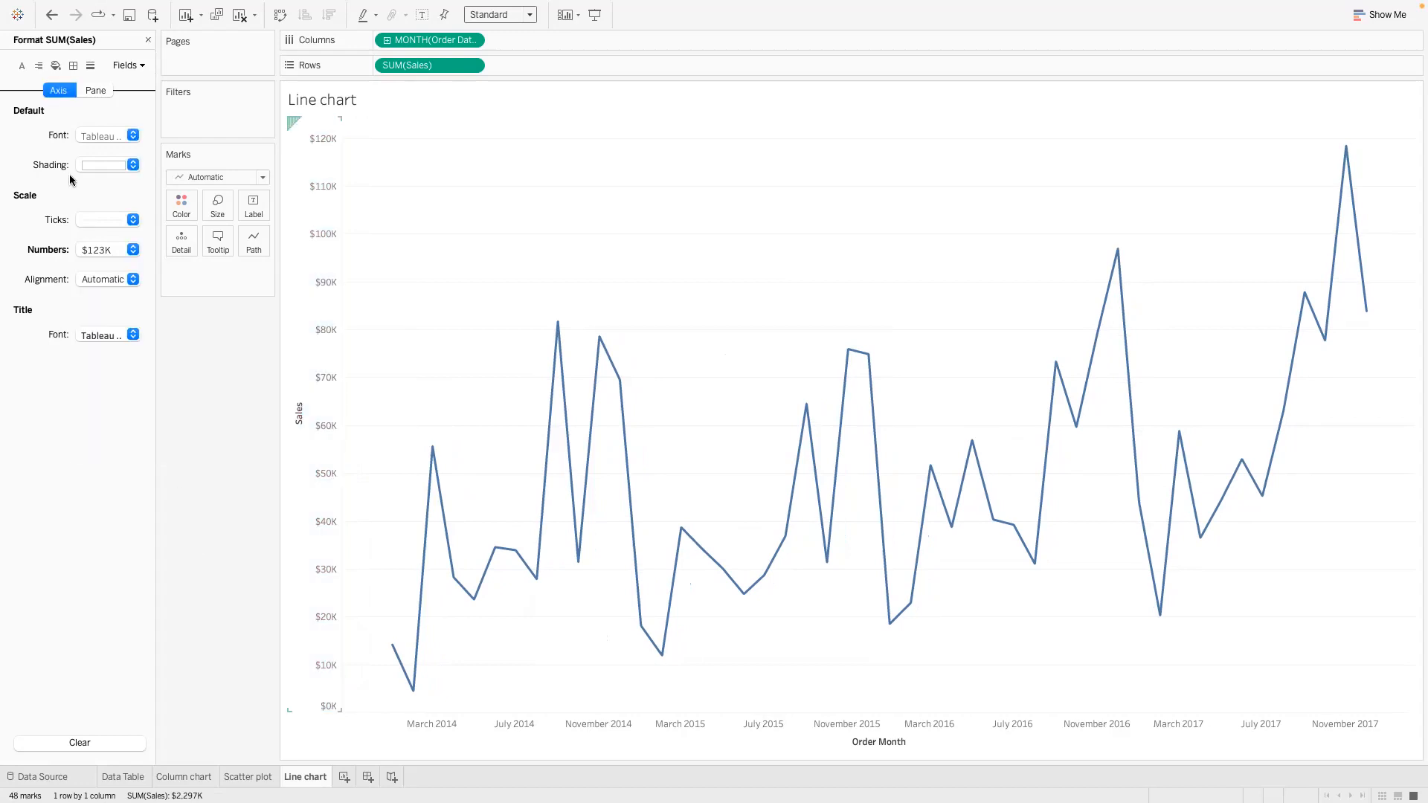
# Set the worksheet's default font to size 12 in black.
pyautogui.click(19, 69)
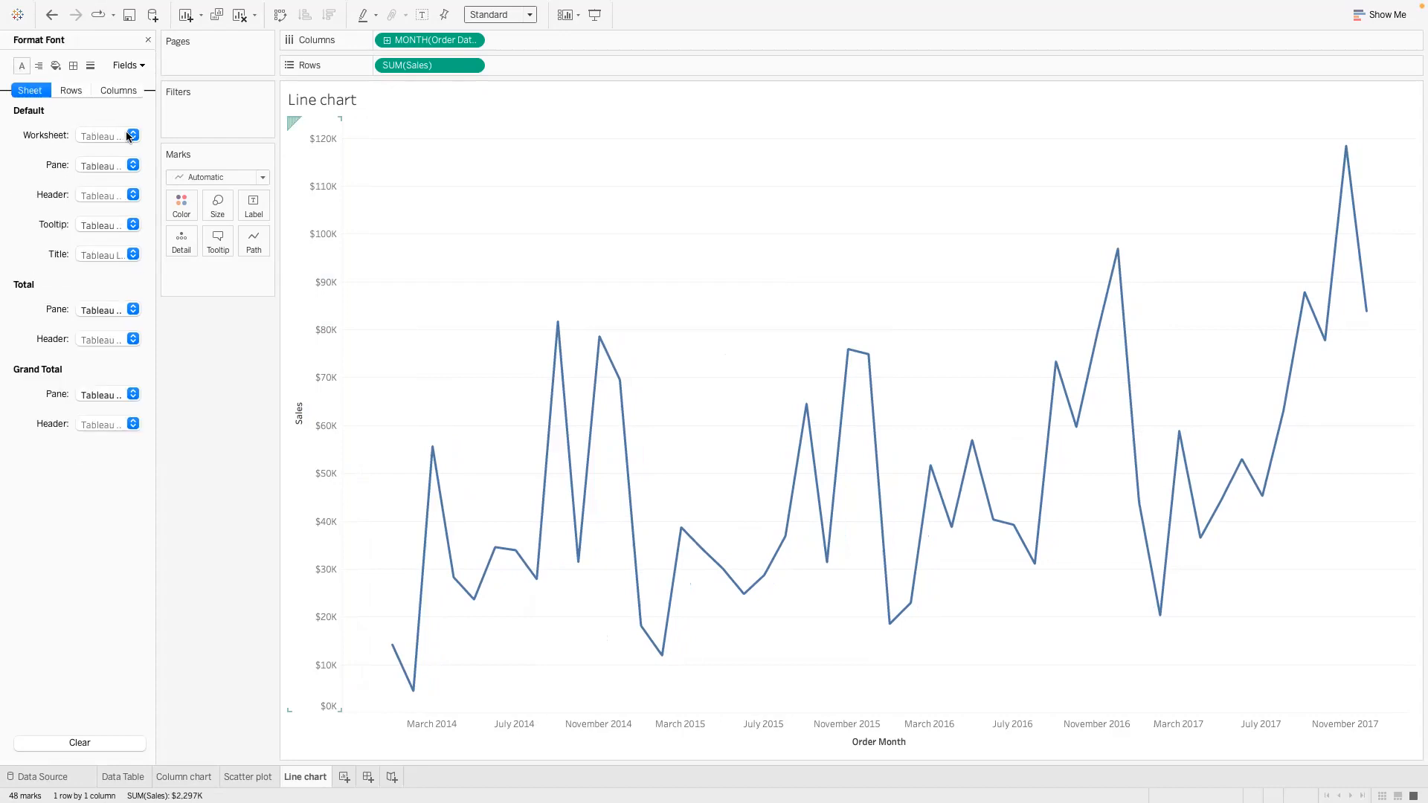
pyautogui.click(108, 164)
pyautogui.click(105, 187)
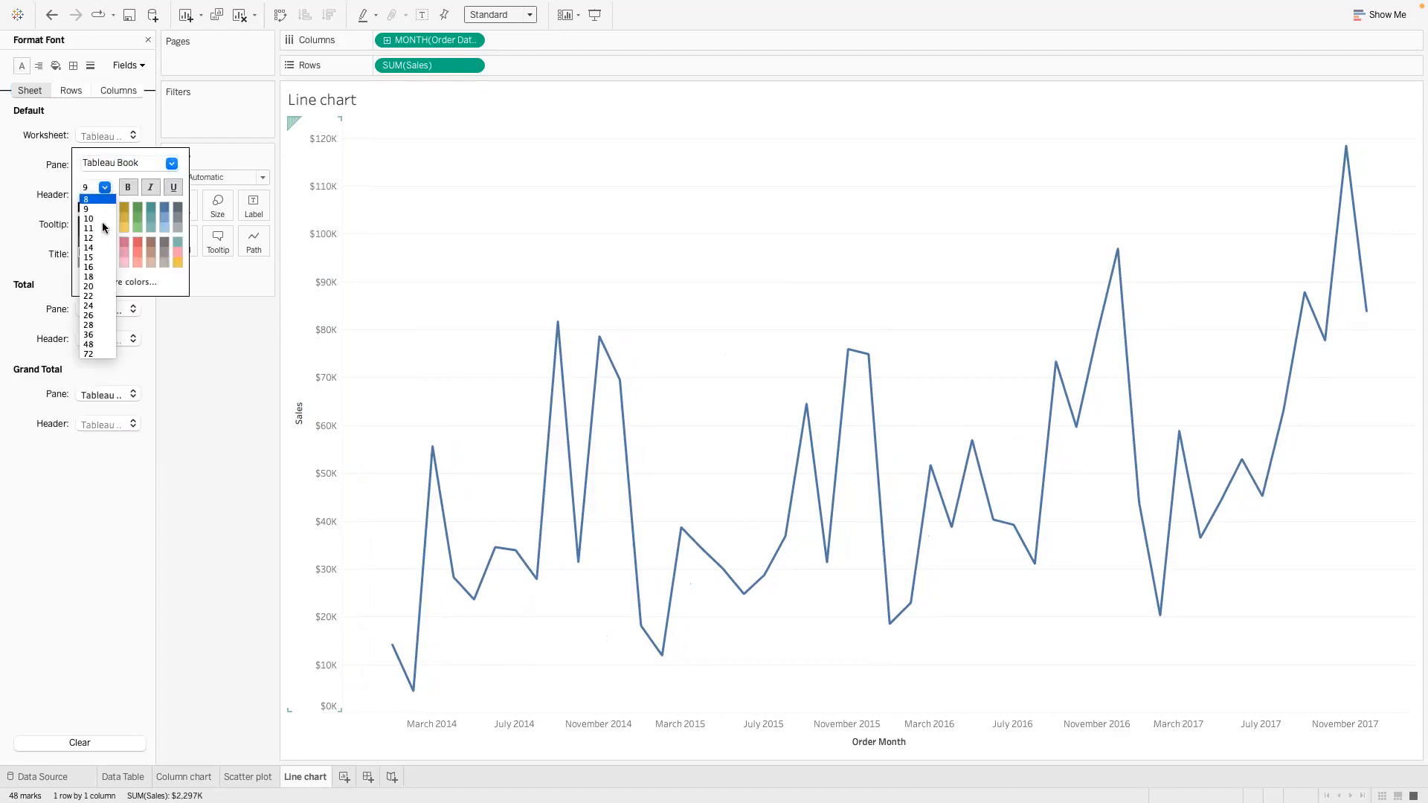
pyautogui.click(93, 238)
pyautogui.click(82, 208)
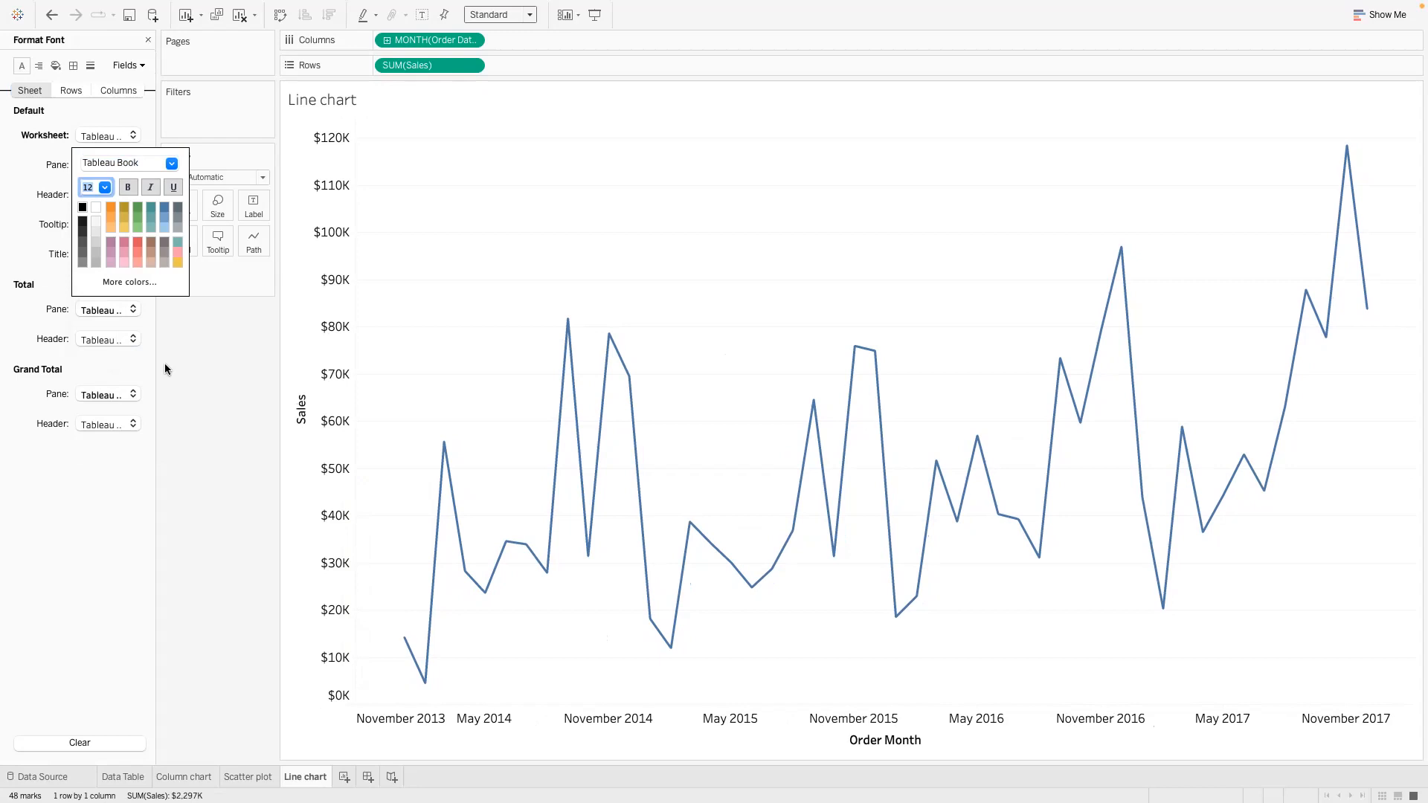
pyautogui.click(221, 538)
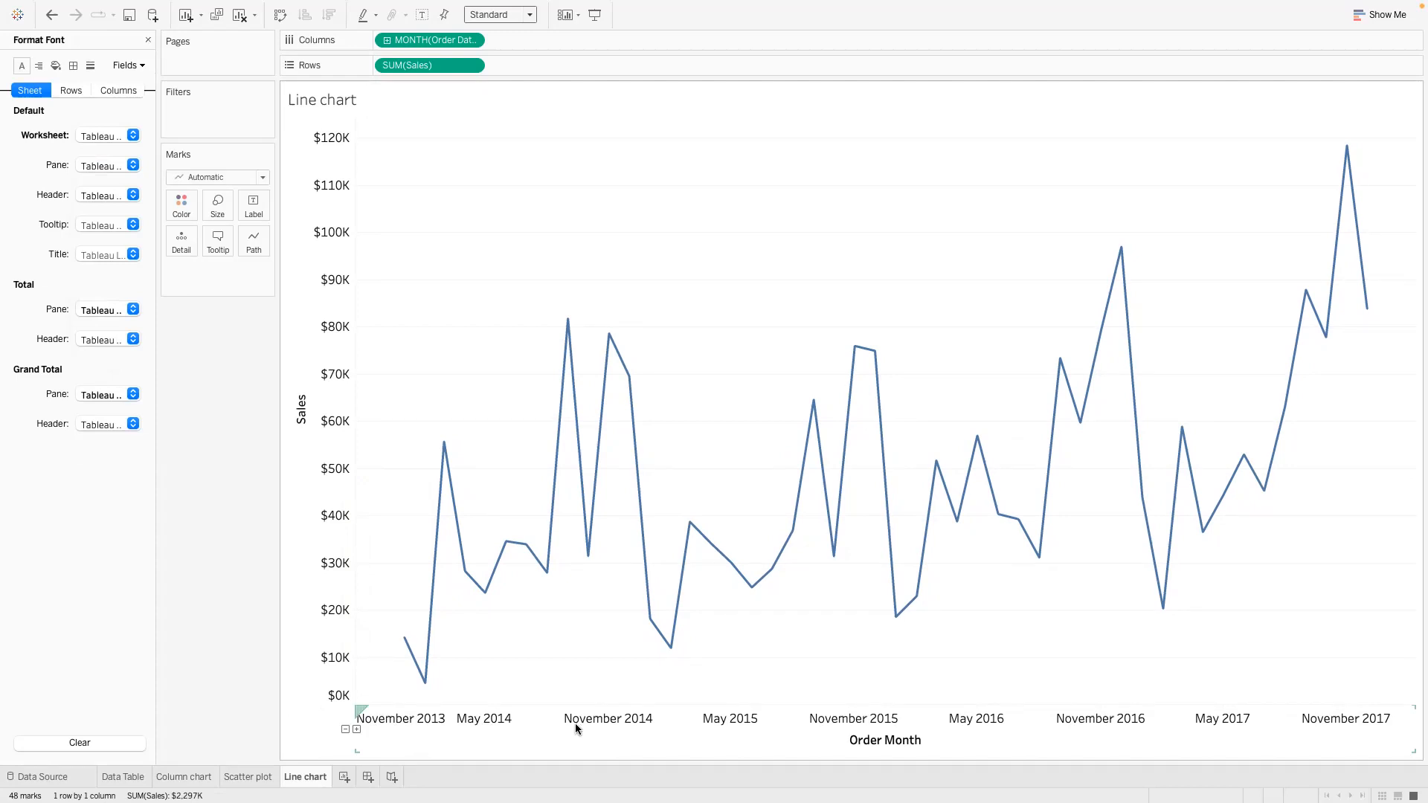
# Try the short, long and custom date formats on the Order Month axis and return the dates to Automatic.
pyautogui.click(477, 717)
pyautogui.rightClick(476, 714)
pyautogui.click(518, 667)
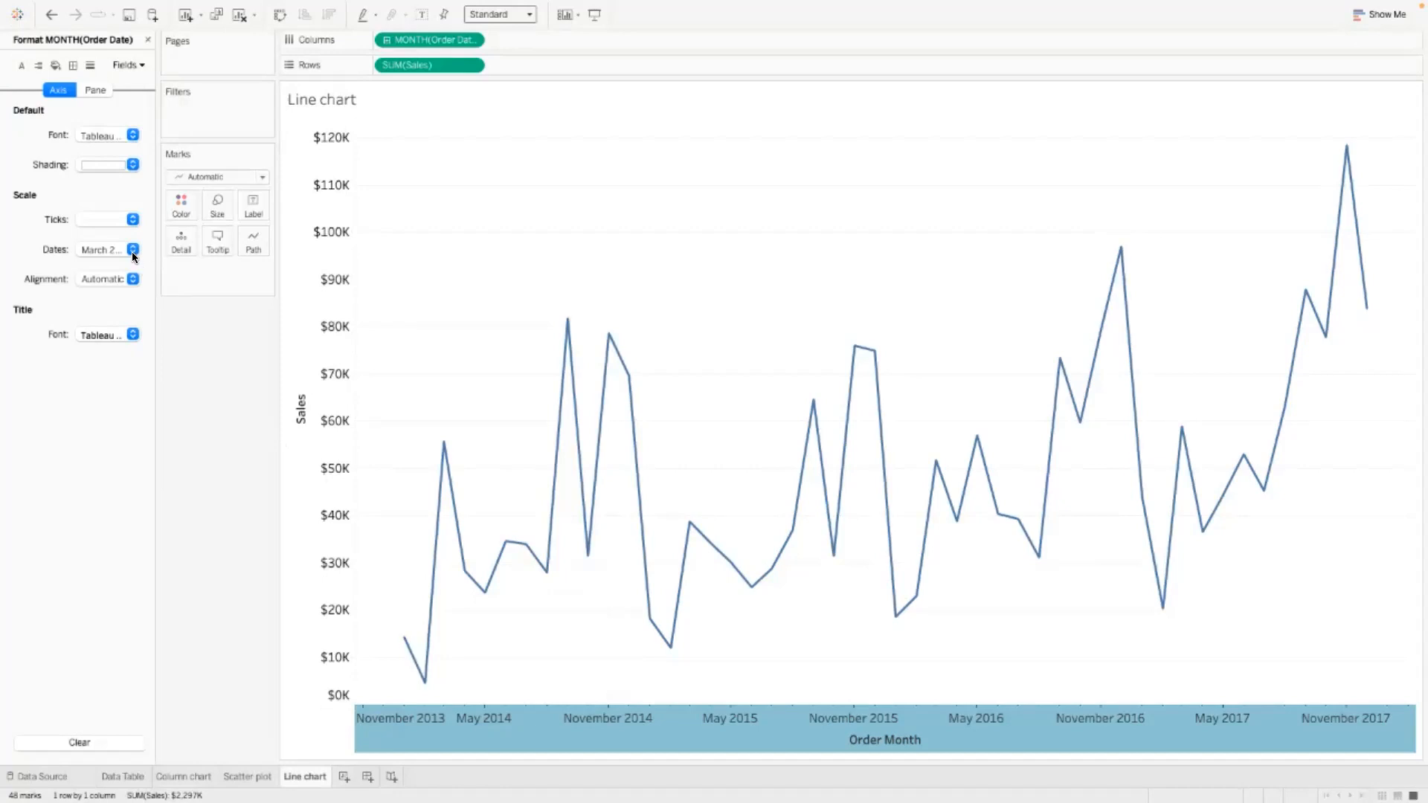
pyautogui.click(133, 251)
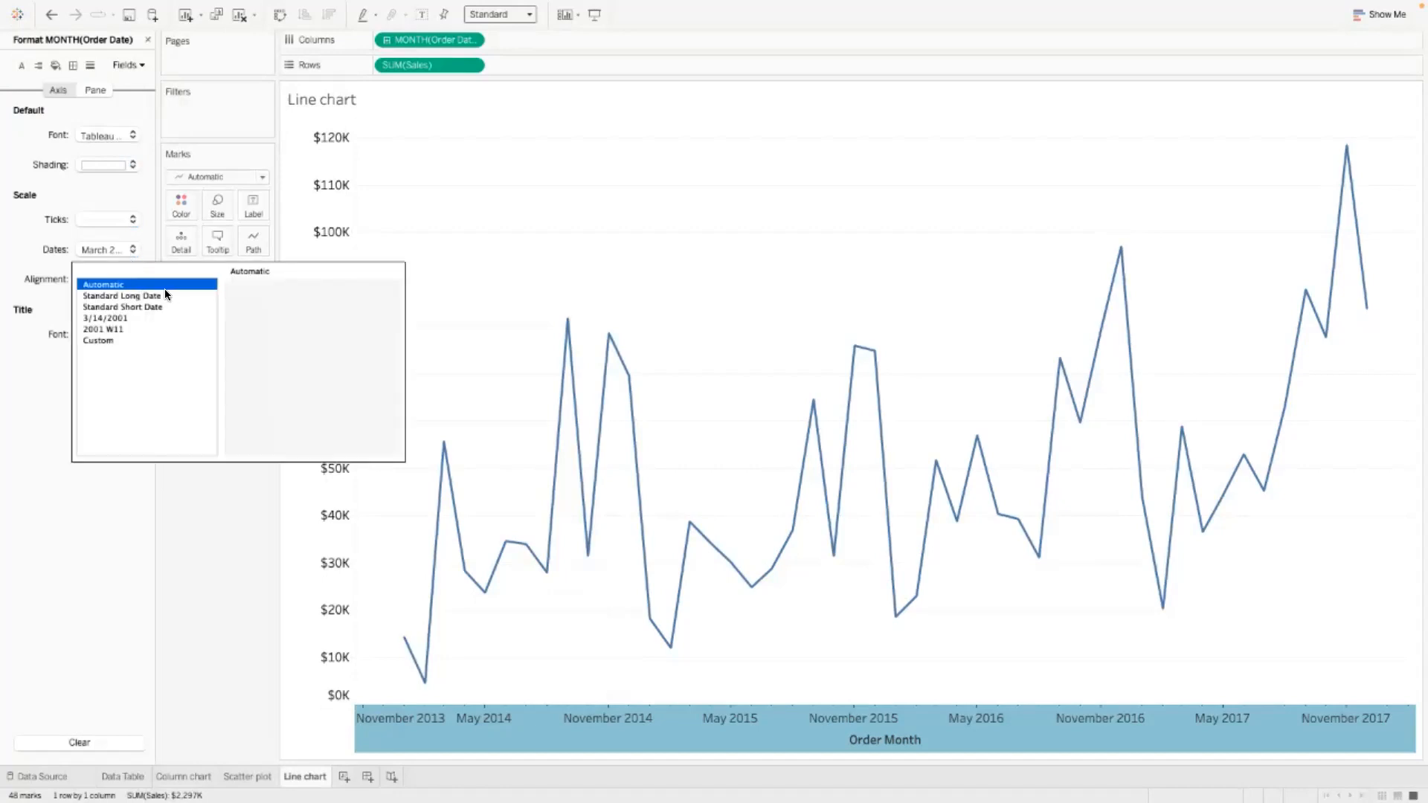
pyautogui.click(171, 307)
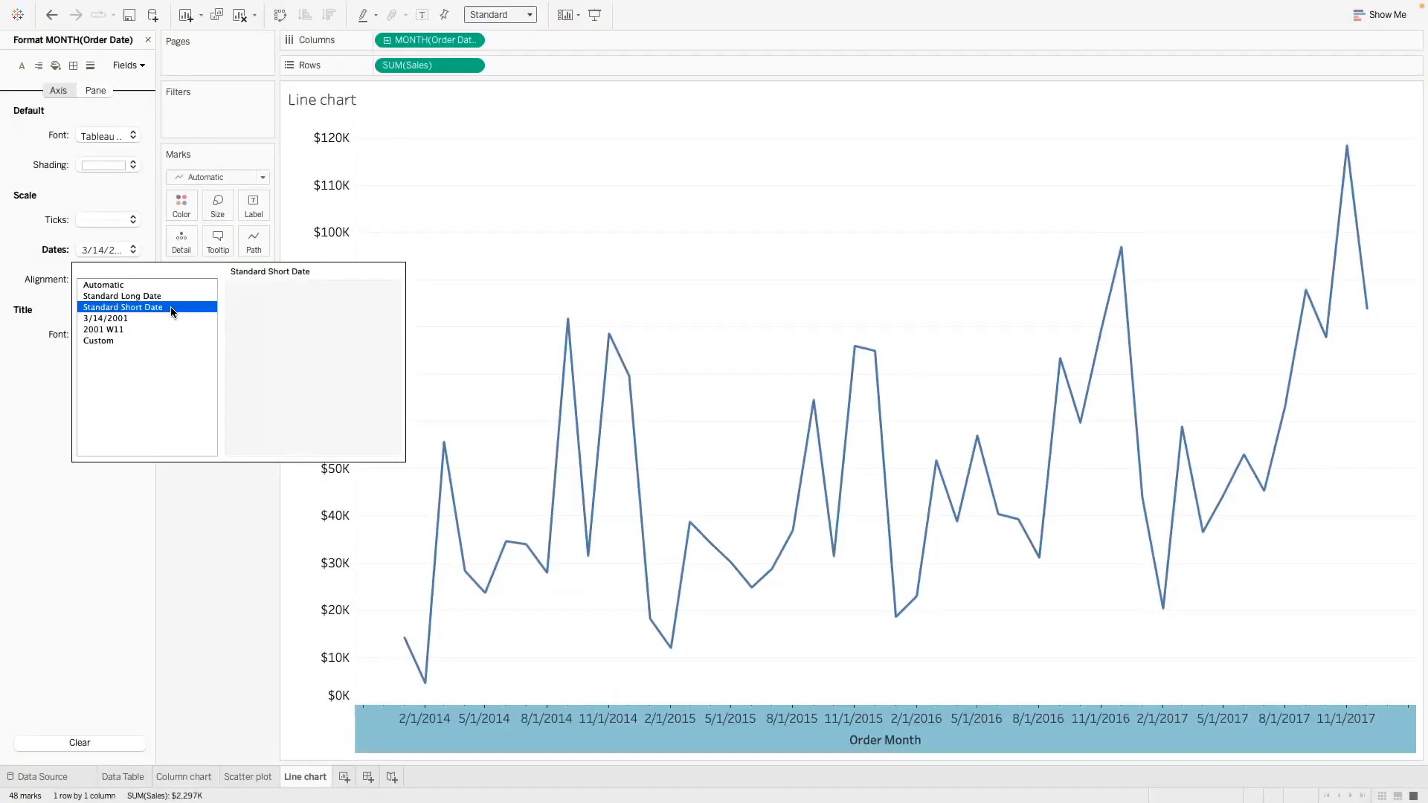
pyautogui.click(165, 297)
pyautogui.click(147, 286)
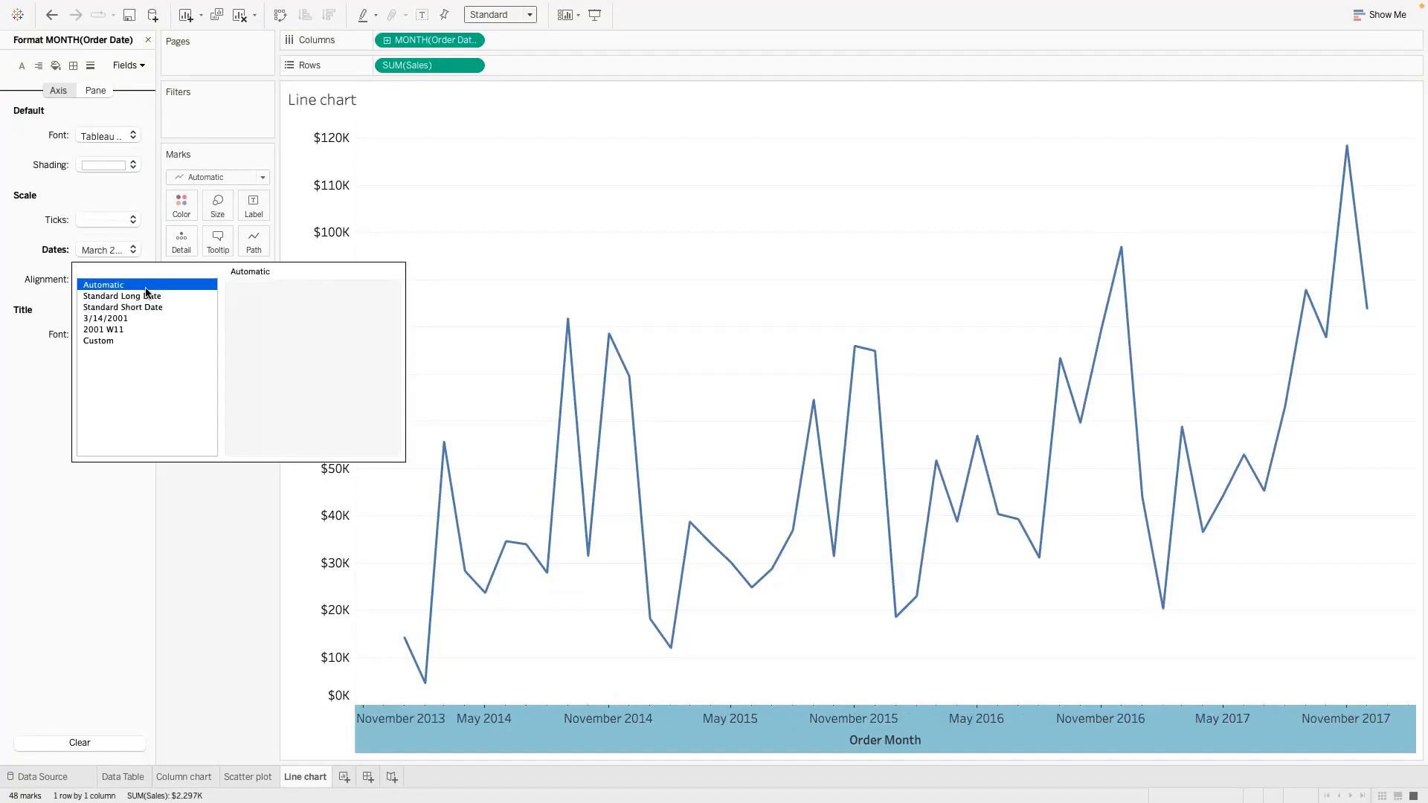
pyautogui.click(123, 340)
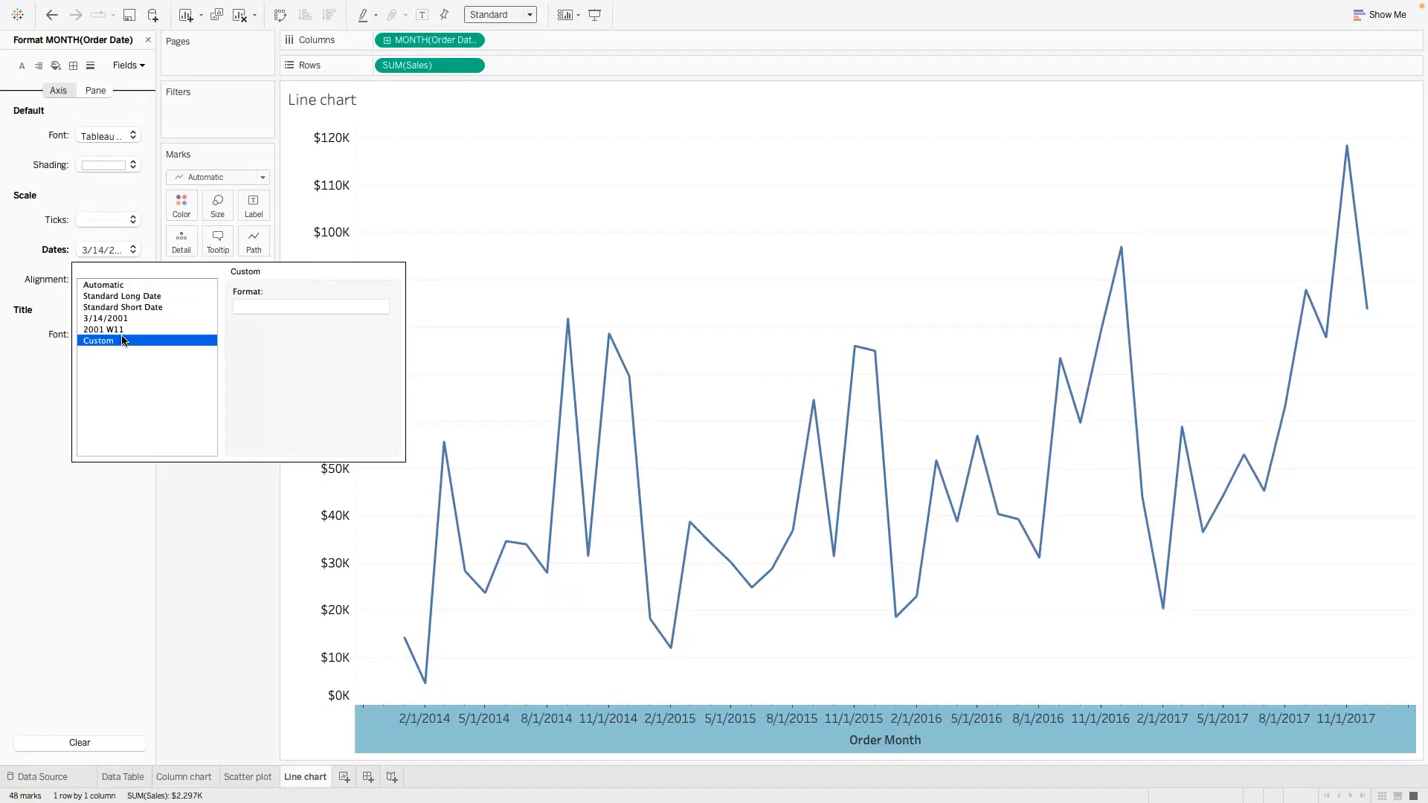
pyautogui.click(115, 287)
pyautogui.click(171, 494)
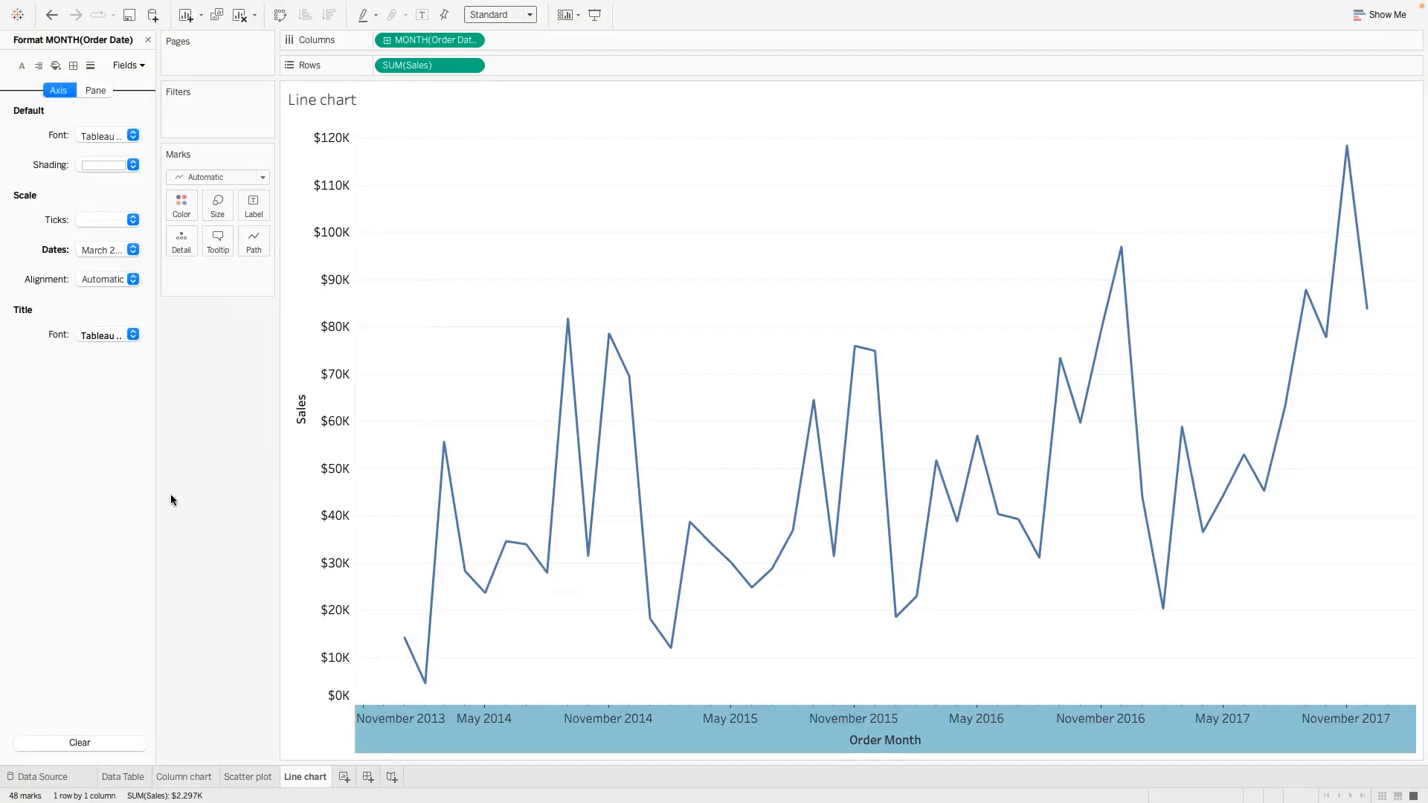
pyautogui.click(134, 283)
pyautogui.click(185, 342)
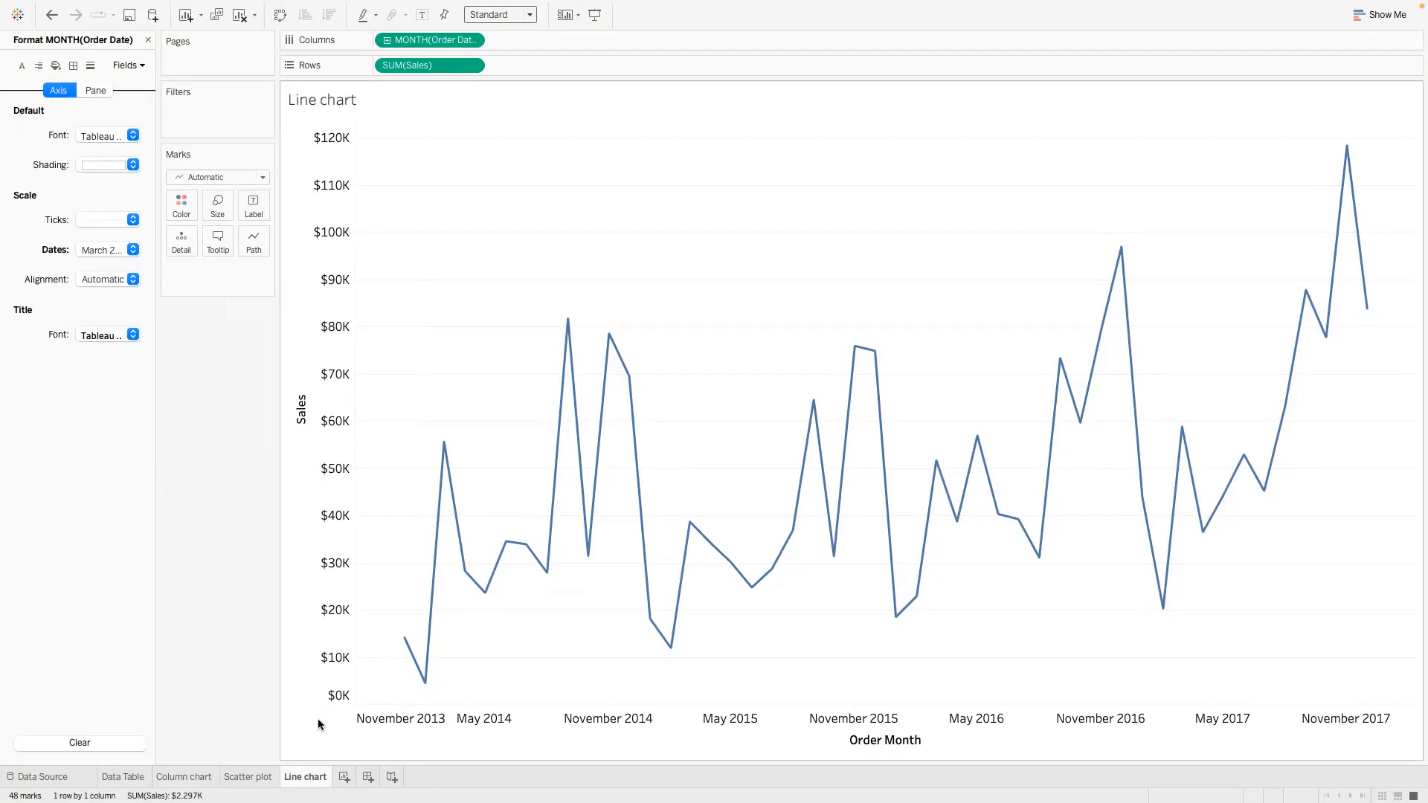
# Drill the Order Date axis down to weeks and set the row grid lines to None.
pyautogui.click(356, 729)
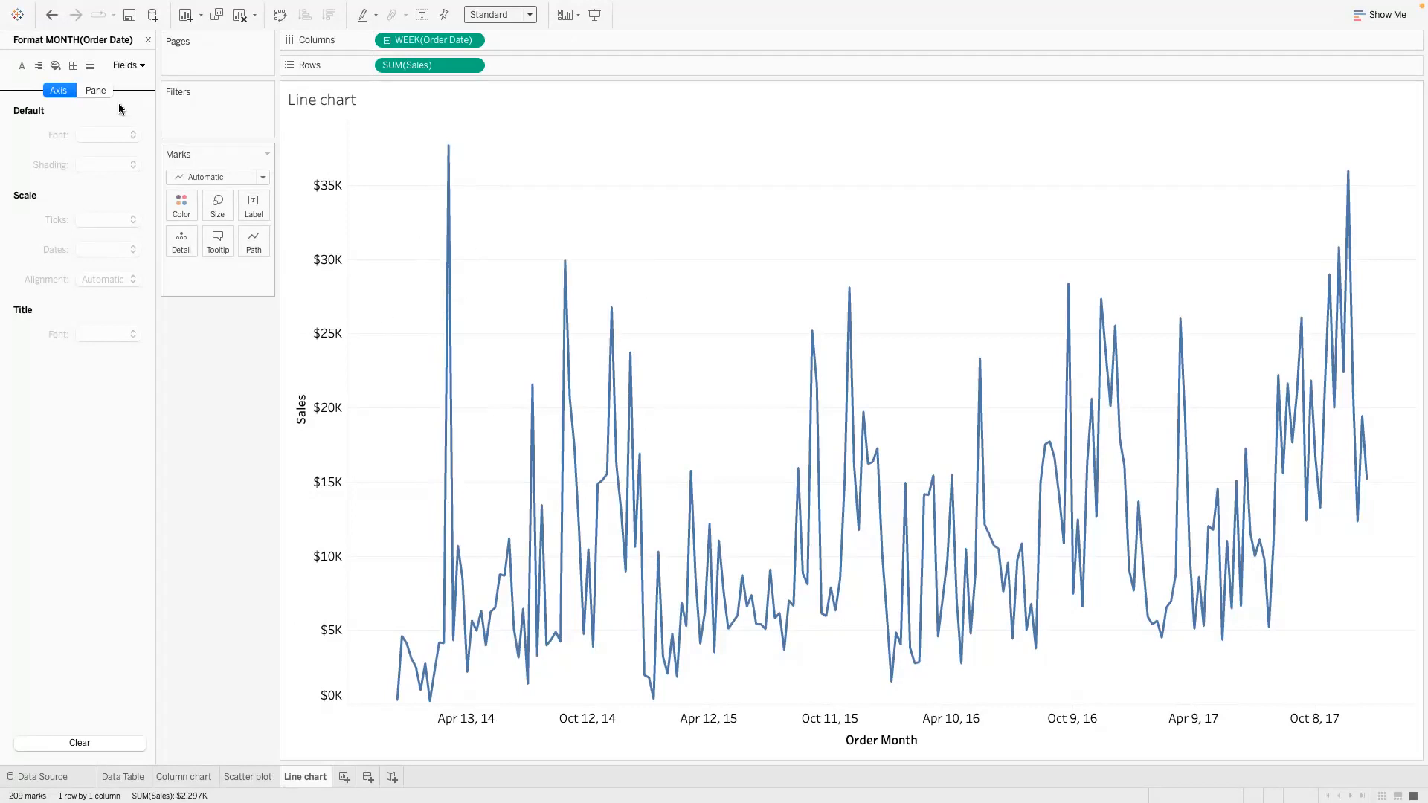
pyautogui.click(91, 66)
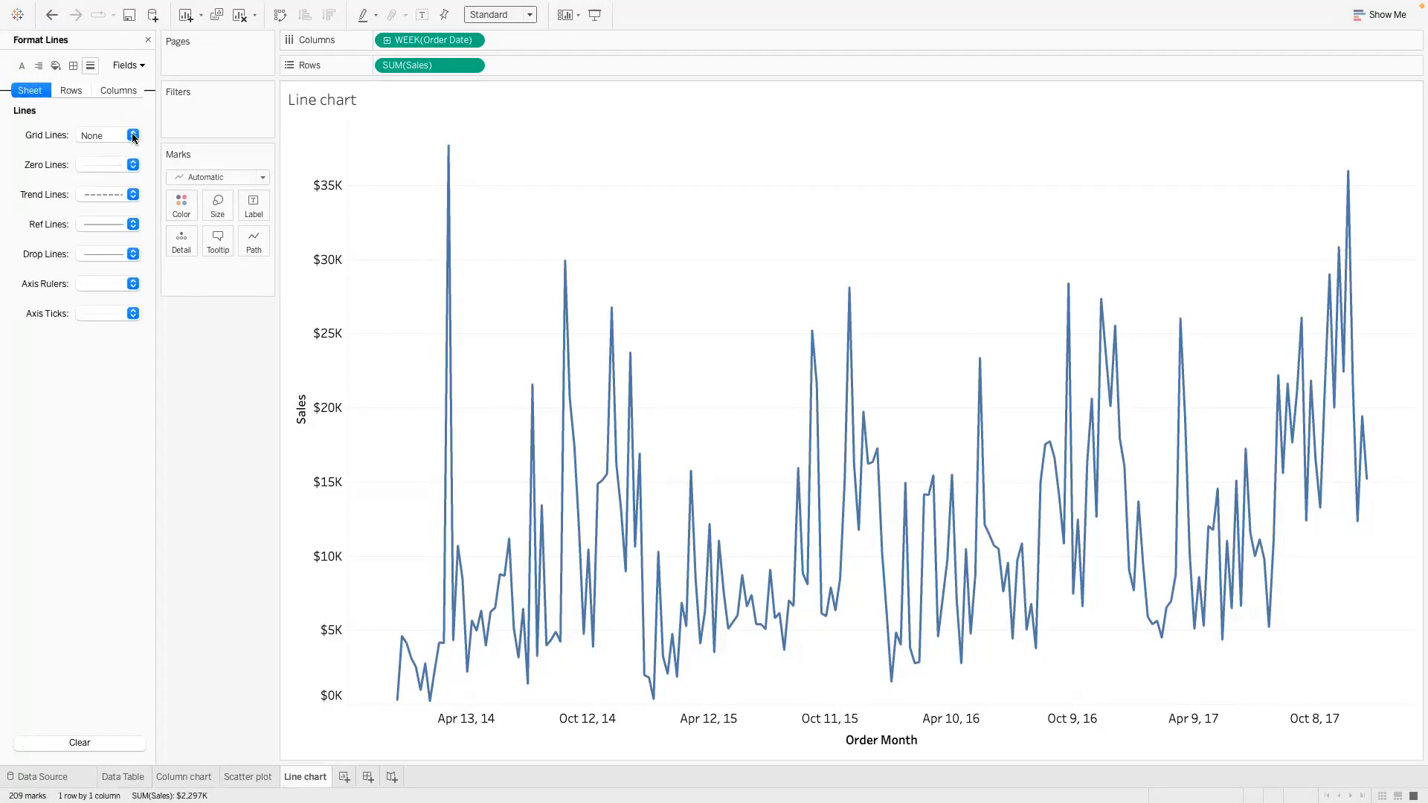
pyautogui.click(72, 90)
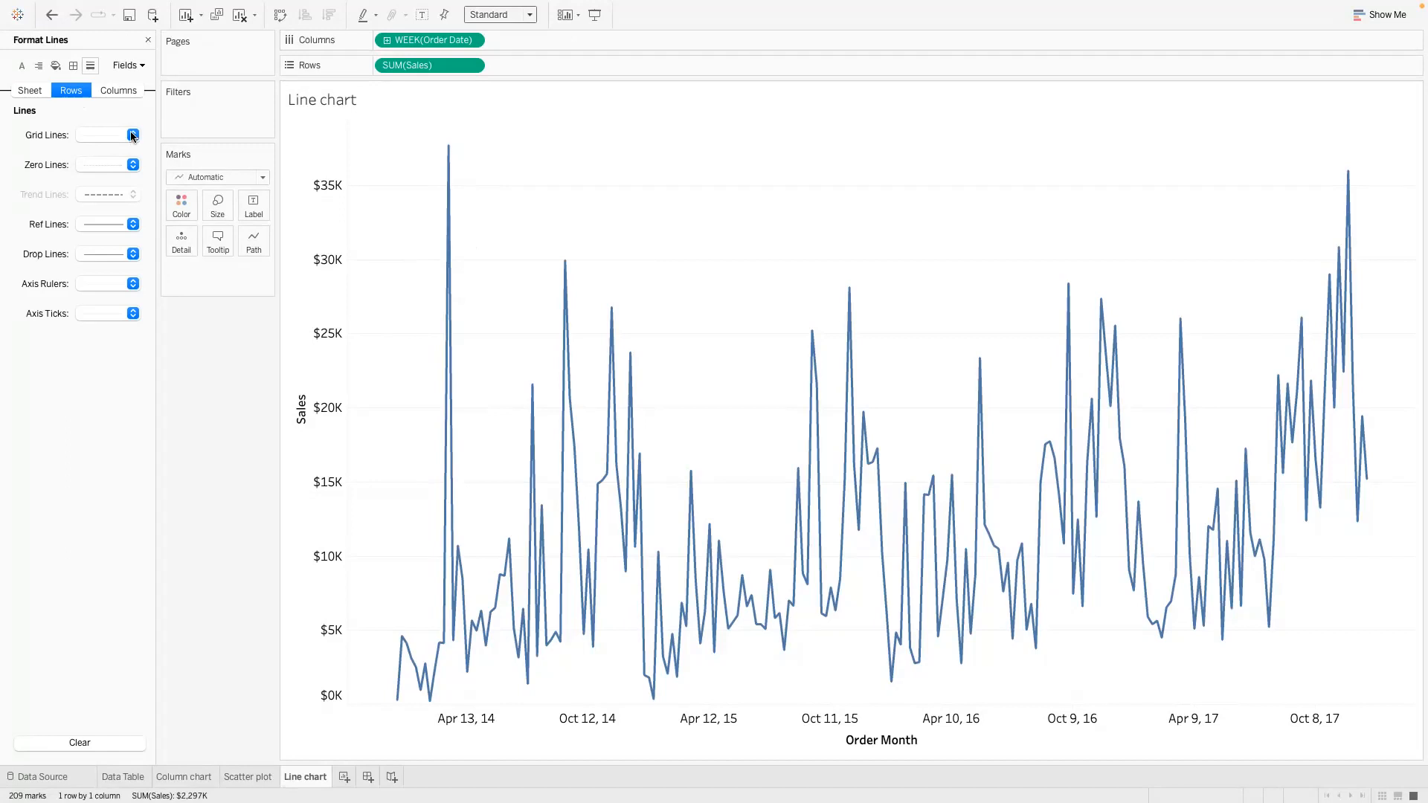
pyautogui.click(131, 135)
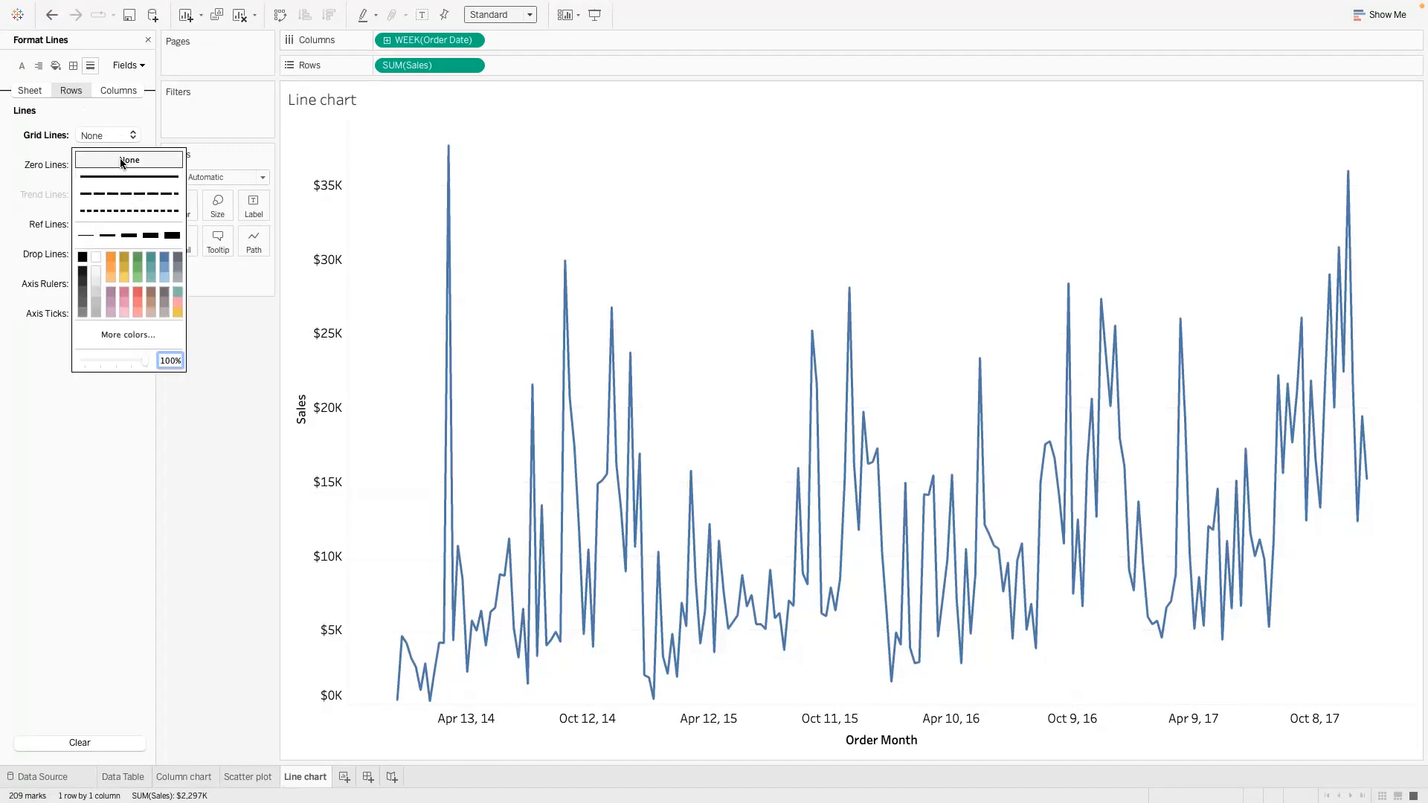
pyautogui.click(238, 427)
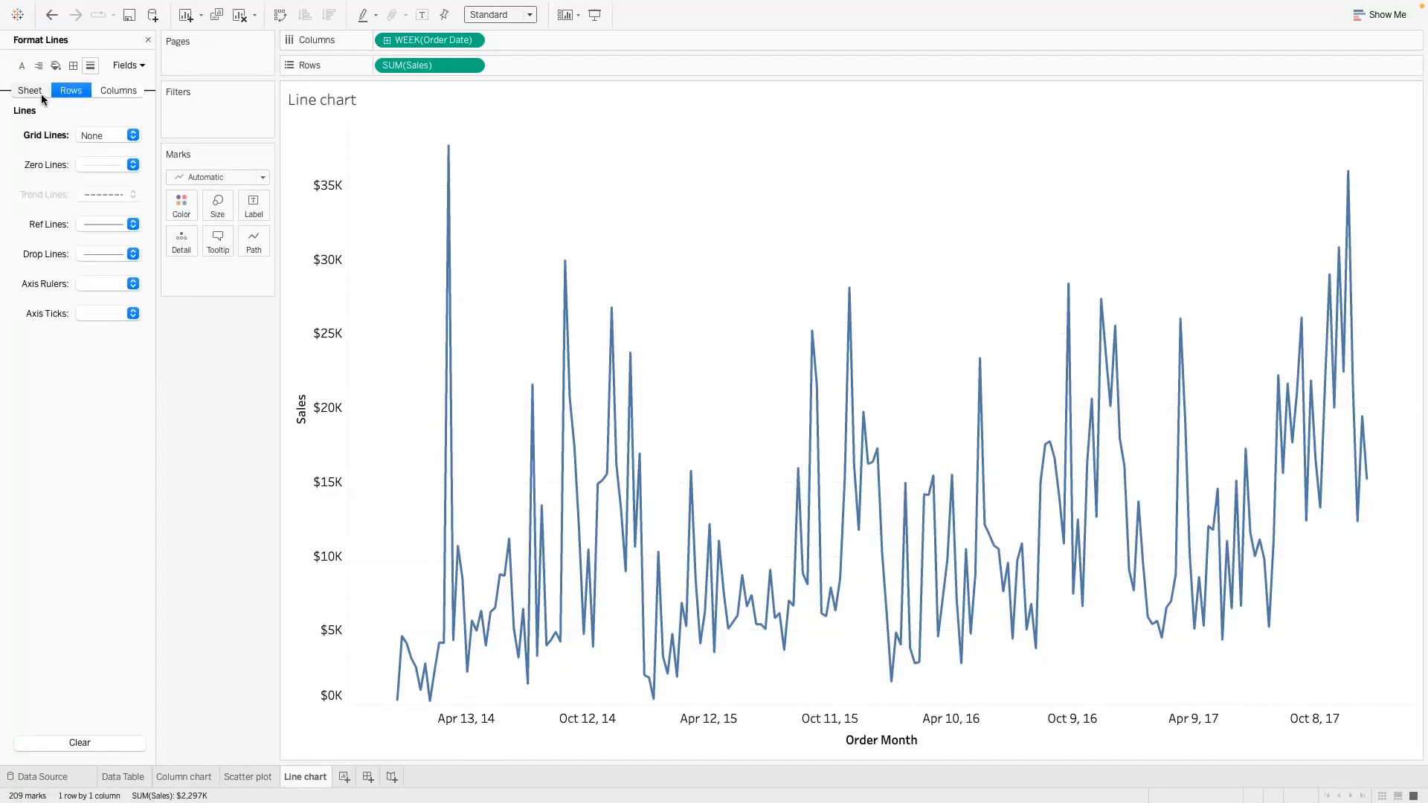
# Set the axis rulers of the whole sheet to a black line.
pyautogui.click(128, 284)
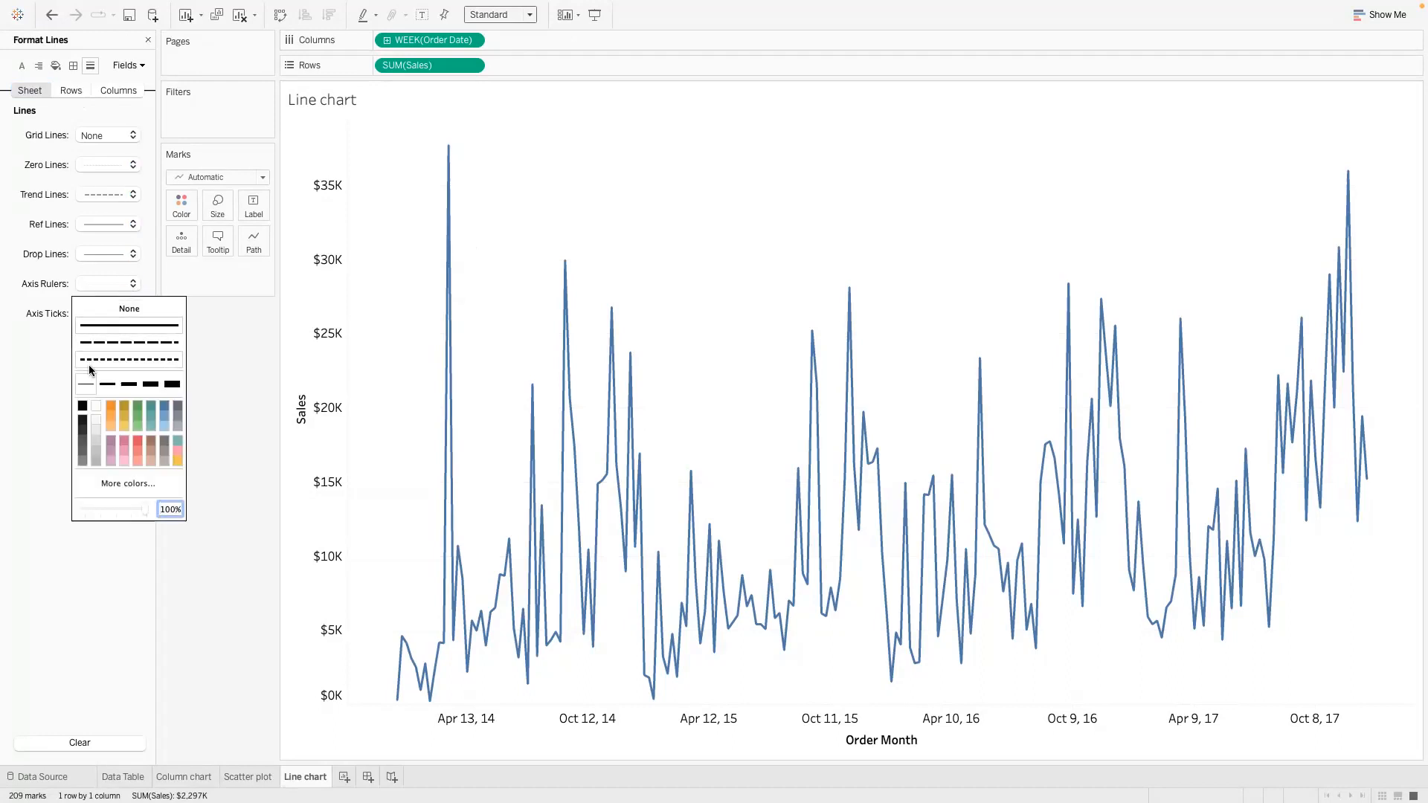
pyautogui.click(82, 406)
pyautogui.click(219, 566)
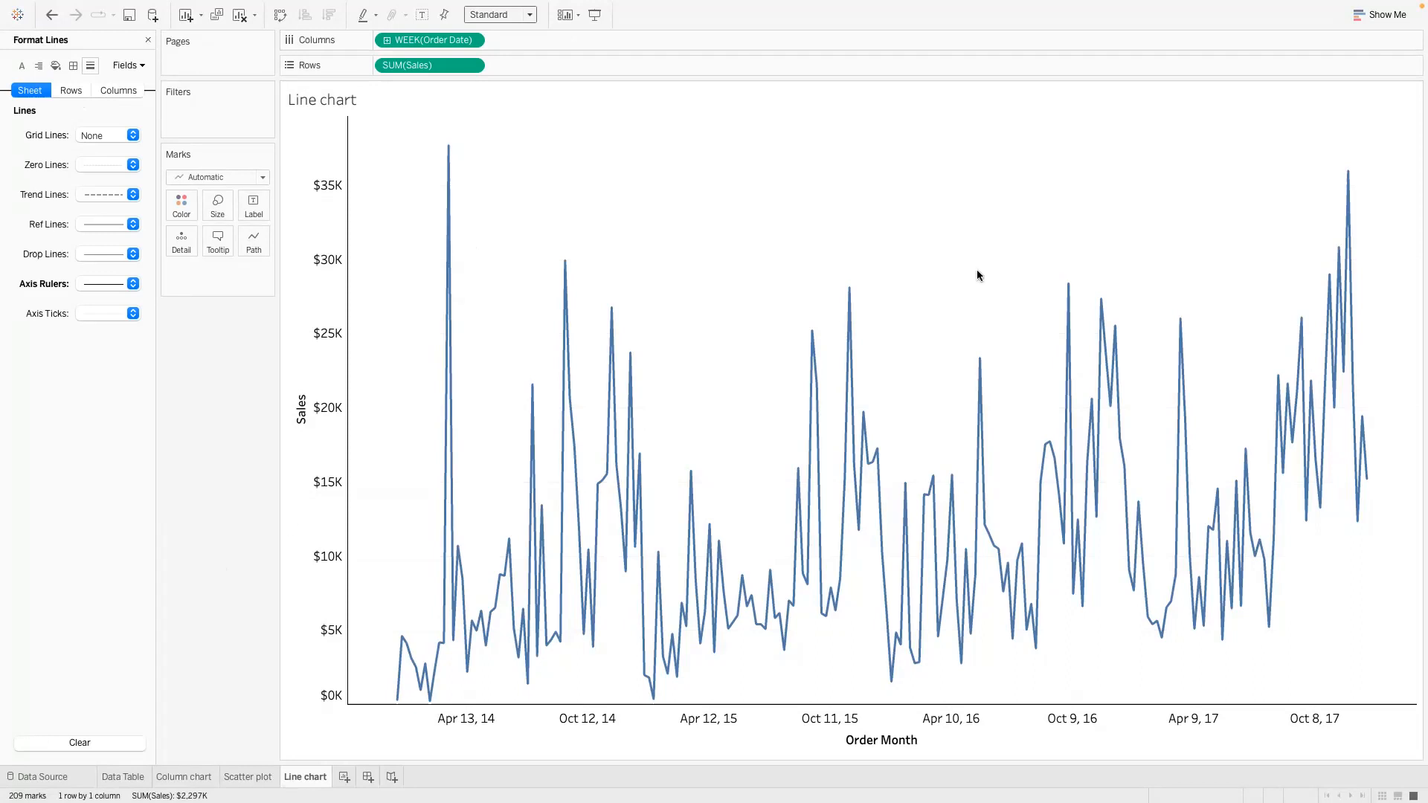
pyautogui.moveTo(1350, 173)
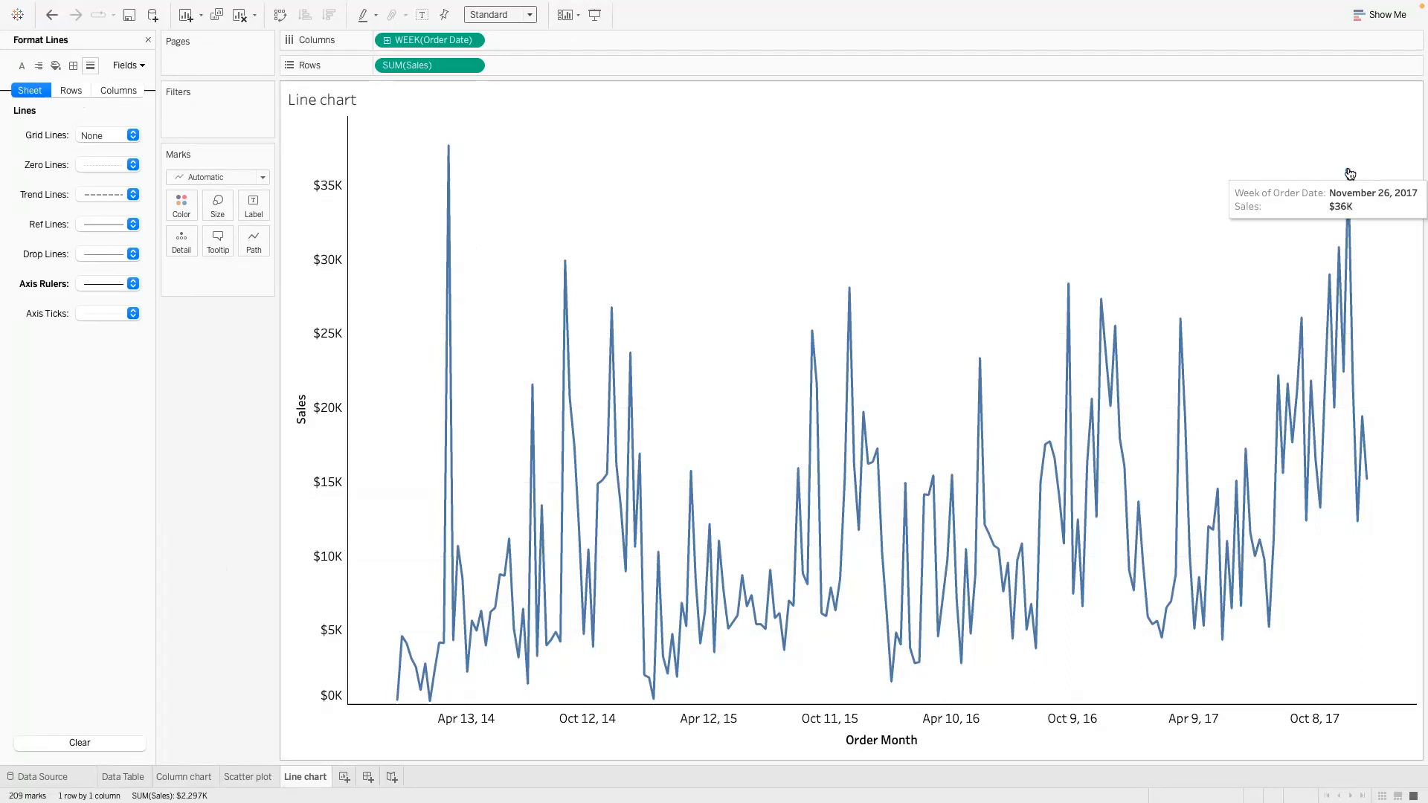